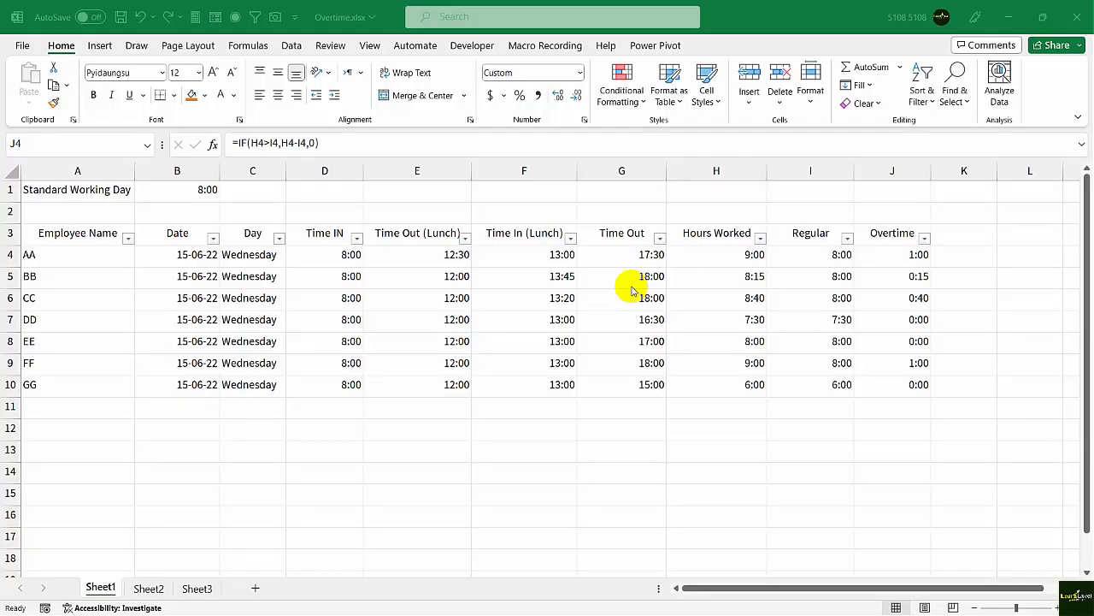
# Review row 4's entries: the Hours Worked formula, employee name, date, start and lunch-out times.
pyautogui.click(733, 255)
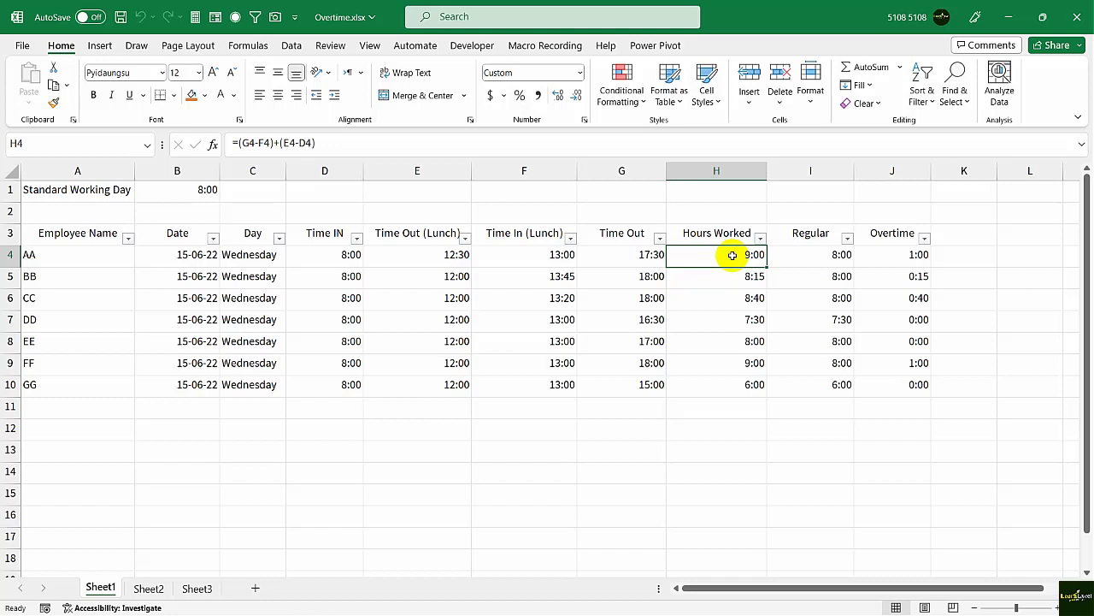
pyautogui.click(93, 261)
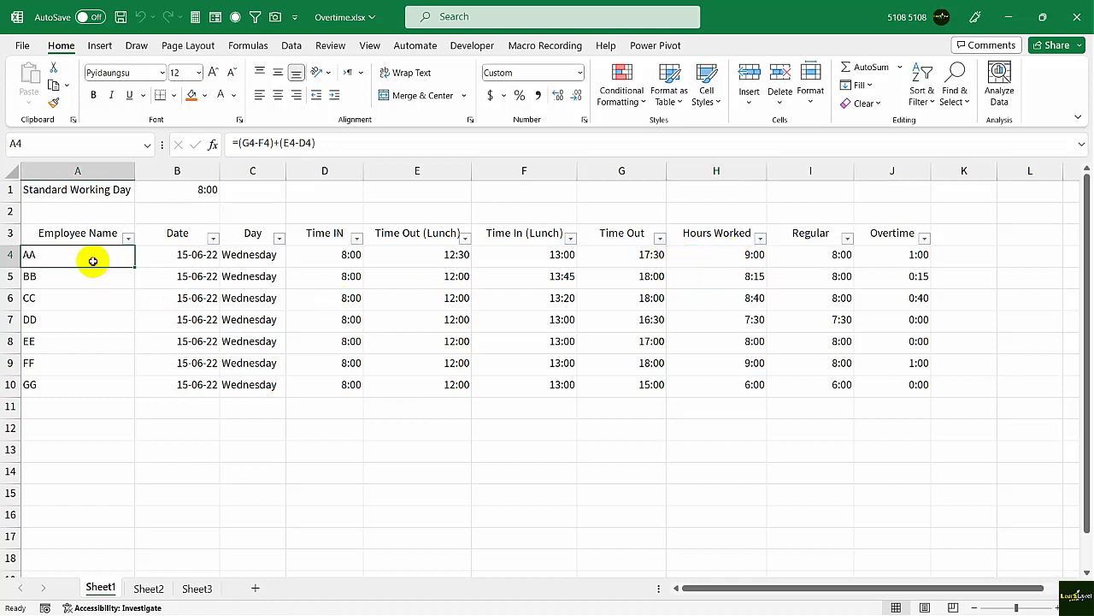
pyautogui.click(176, 255)
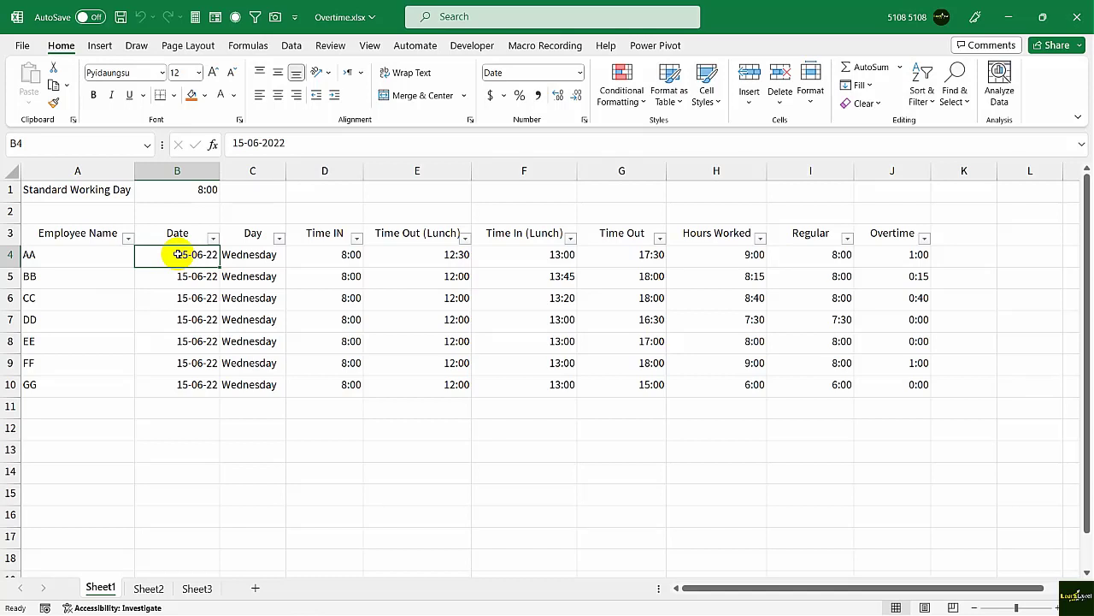
pyautogui.click(299, 255)
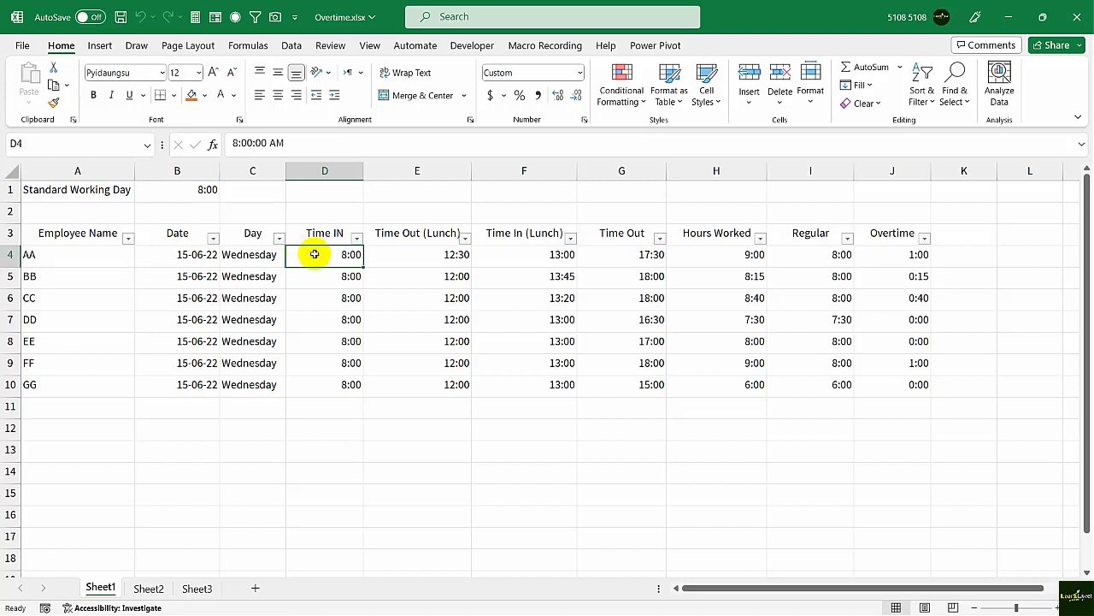
pyautogui.click(456, 254)
pyautogui.click(339, 257)
pyautogui.click(400, 257)
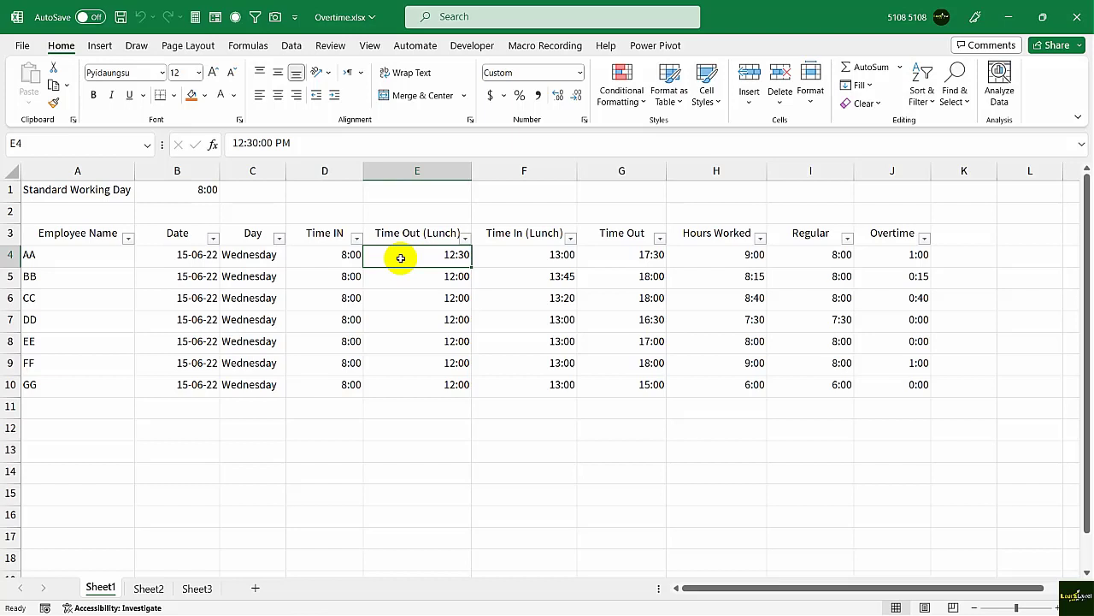
# Highlight the four time columns D through G, then check H4 against E4 and G4.
pyautogui.moveTo(354, 172); pyautogui.dragTo(371, 172)
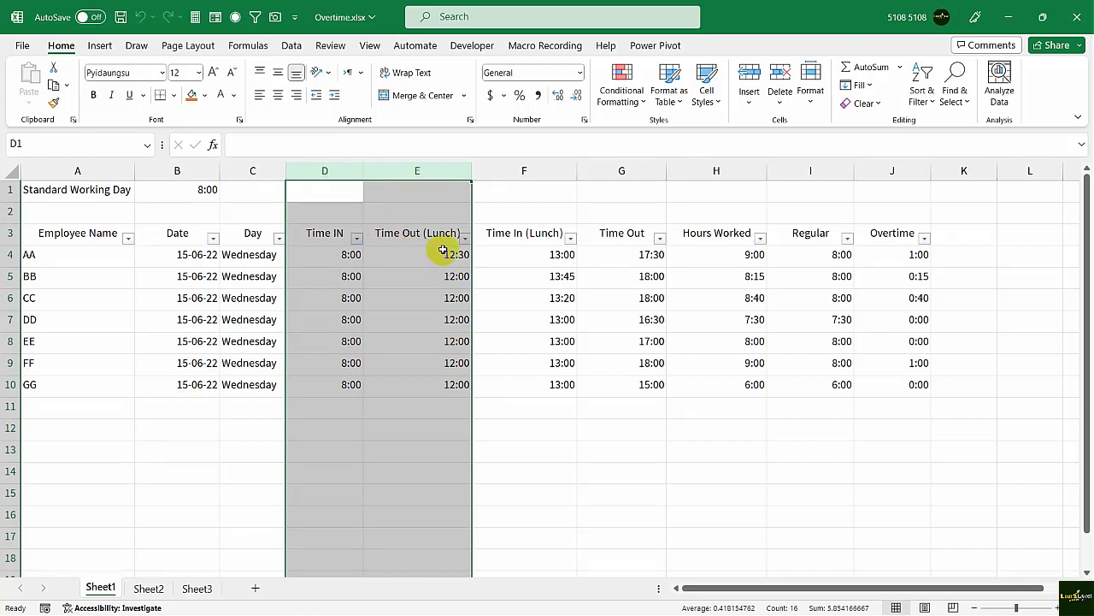
pyautogui.moveTo(334, 169); pyautogui.dragTo(621, 171)
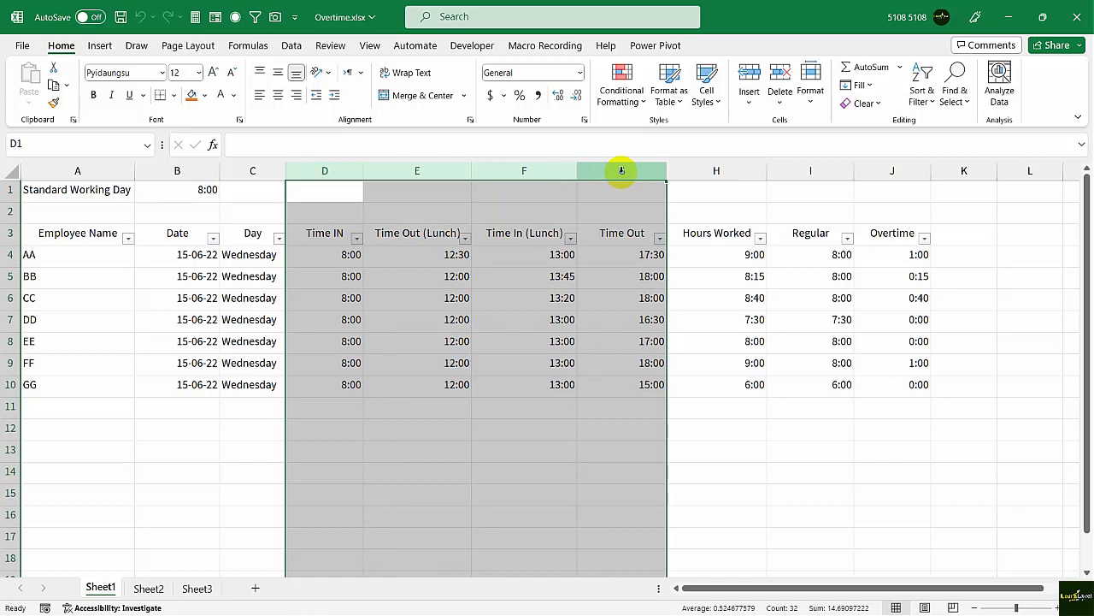
pyautogui.click(347, 171)
pyautogui.click(425, 176)
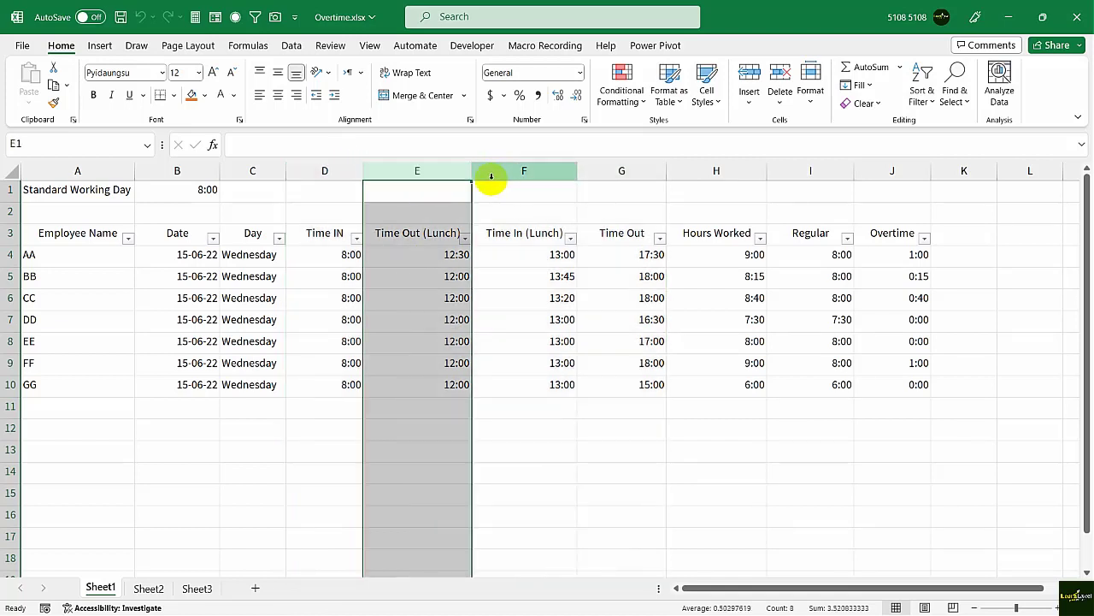
pyautogui.click(518, 171)
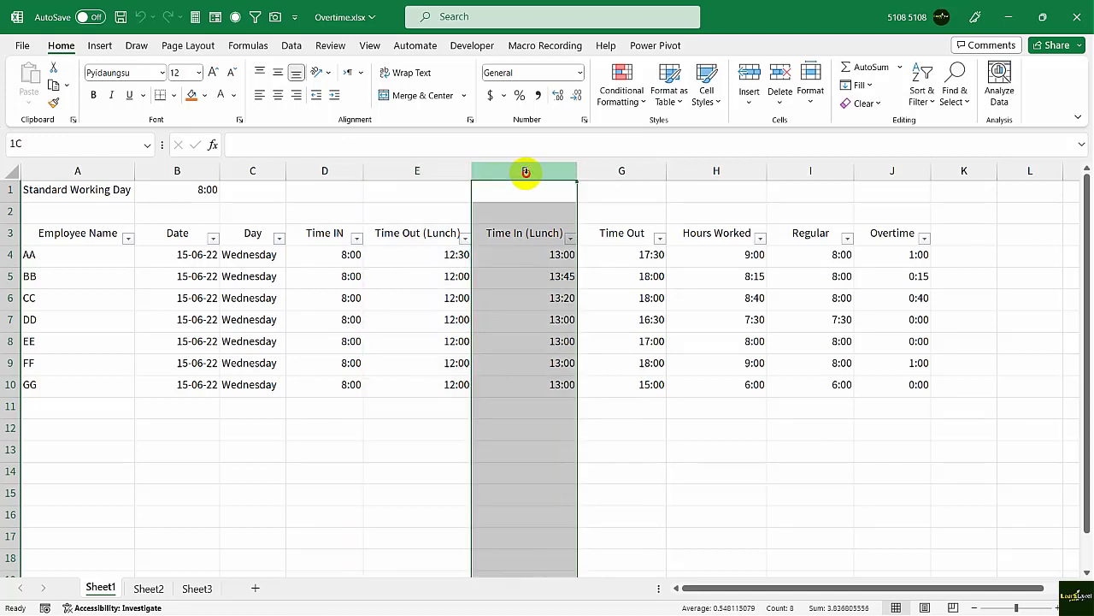
pyautogui.click(615, 170)
pyautogui.moveTo(328, 171); pyautogui.dragTo(601, 172)
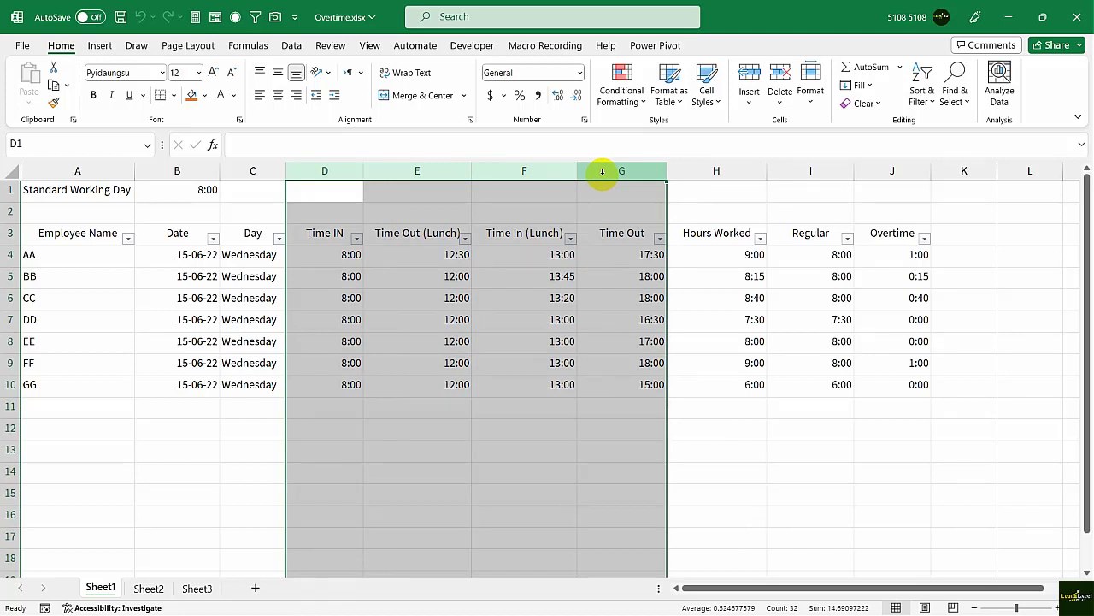
pyautogui.click(607, 249)
pyautogui.click(714, 240)
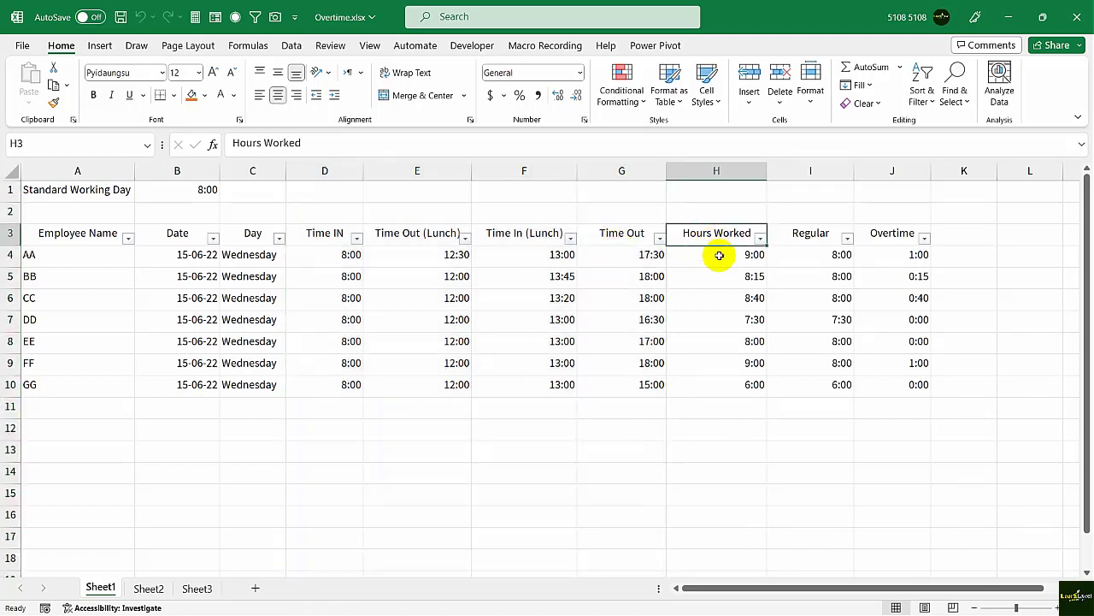
pyautogui.click(719, 255)
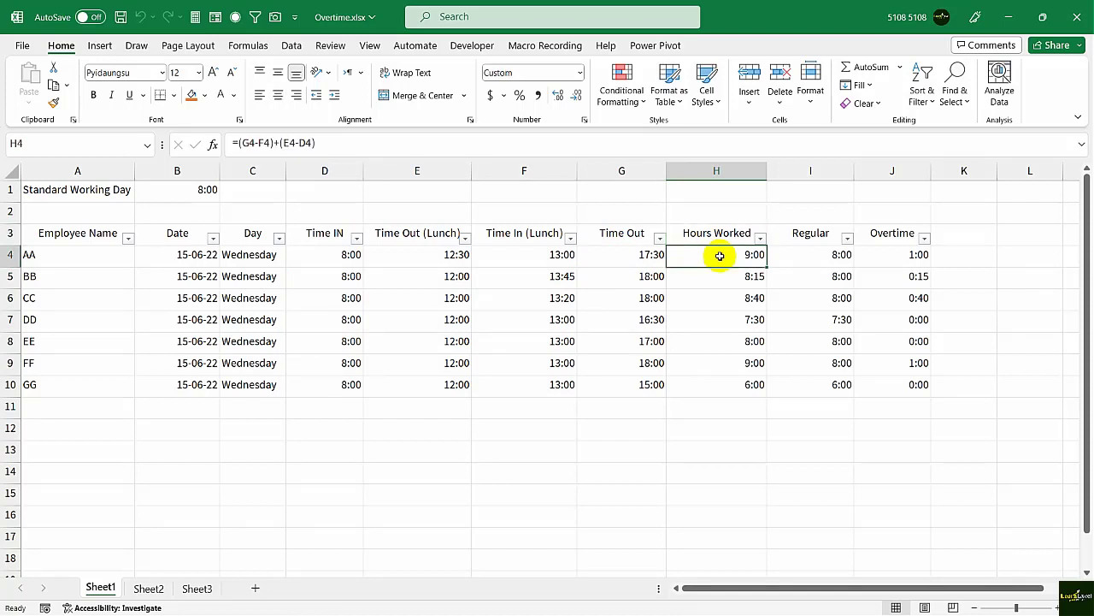
pyautogui.click(401, 256)
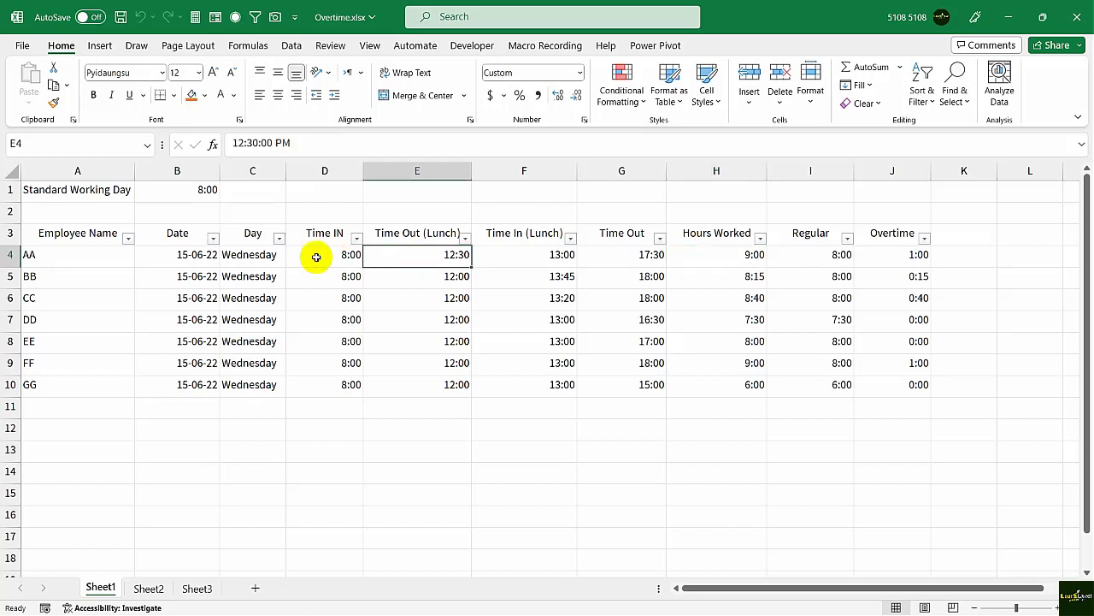
pyautogui.click(616, 257)
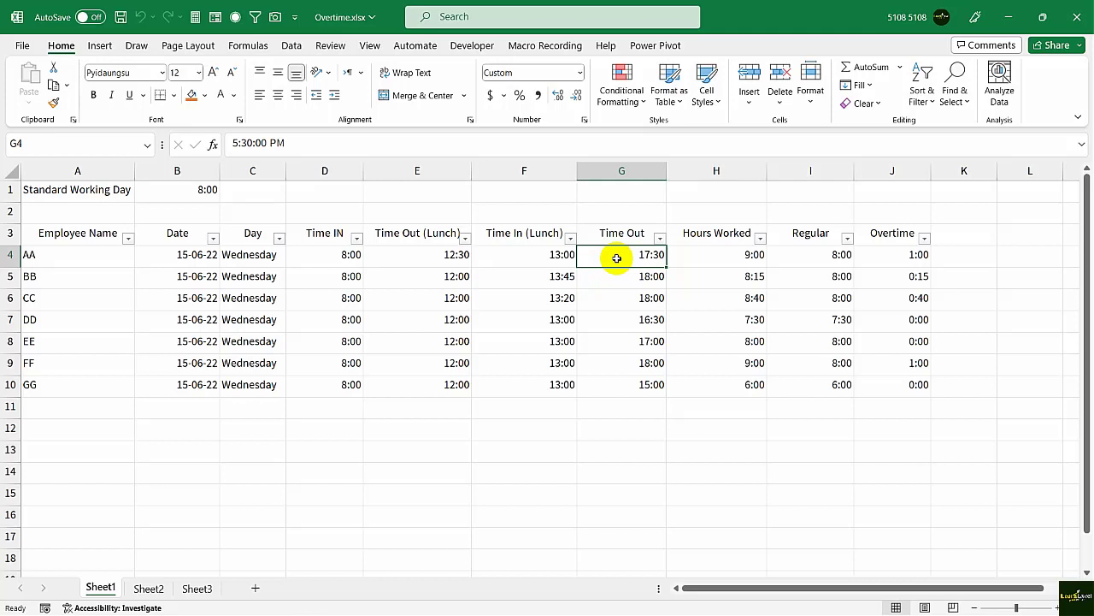
pyautogui.click(701, 258)
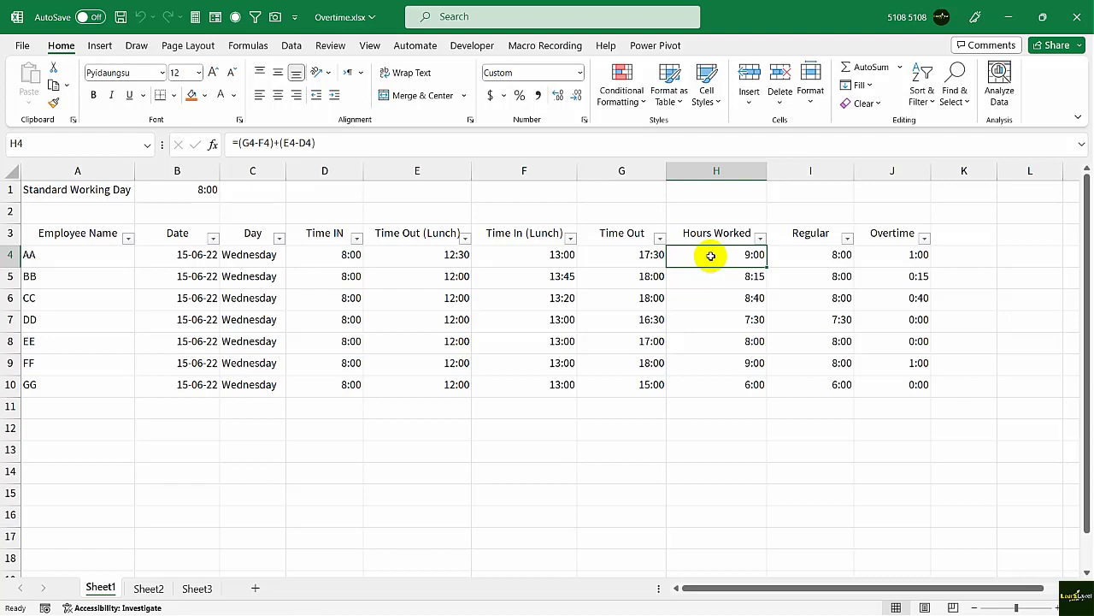
# Begin the H4 formula with the morning span (E4-D4), correcting mistaken references.
pyautogui.scroll(5, 711, 255)
pyautogui.scroll(1, 713, 264)
pyautogui.scroll(1, 806, 293)
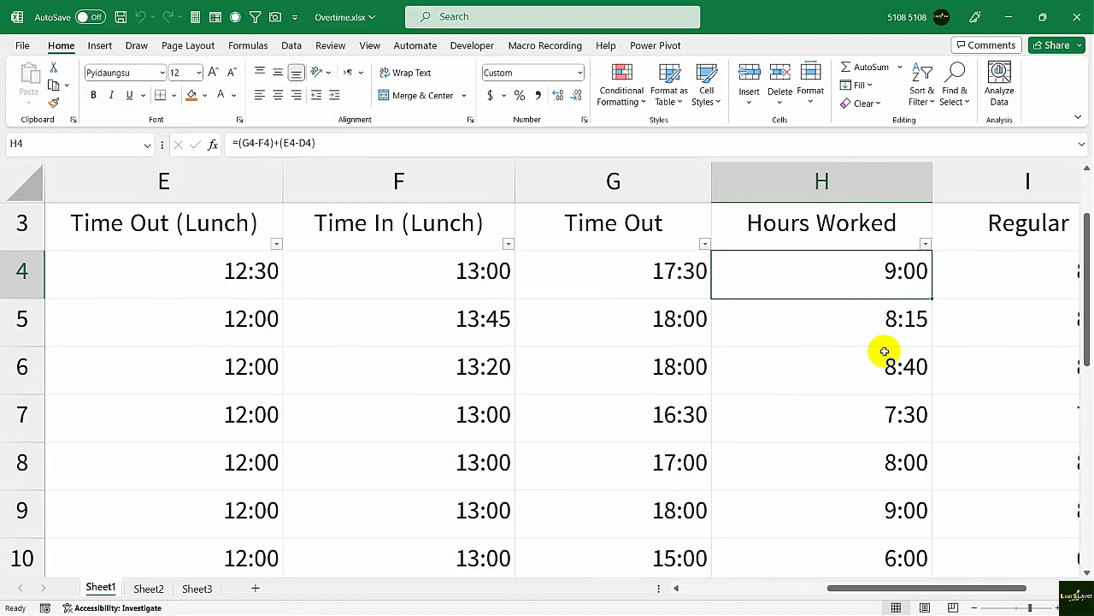
pyautogui.write('=')
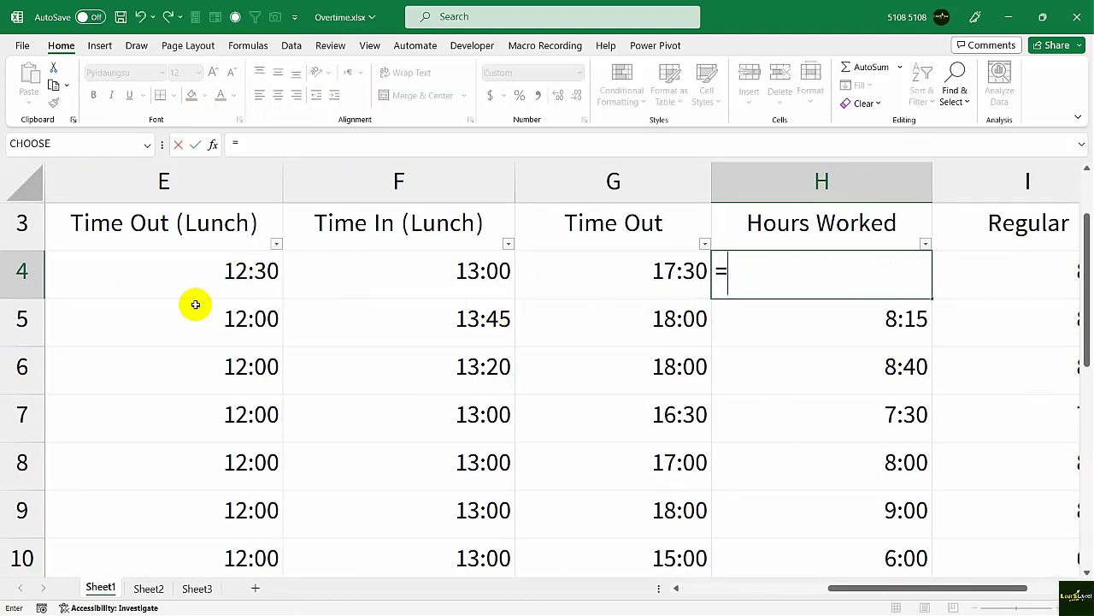
pyautogui.moveTo(838, 588); pyautogui.dragTo(791, 584)
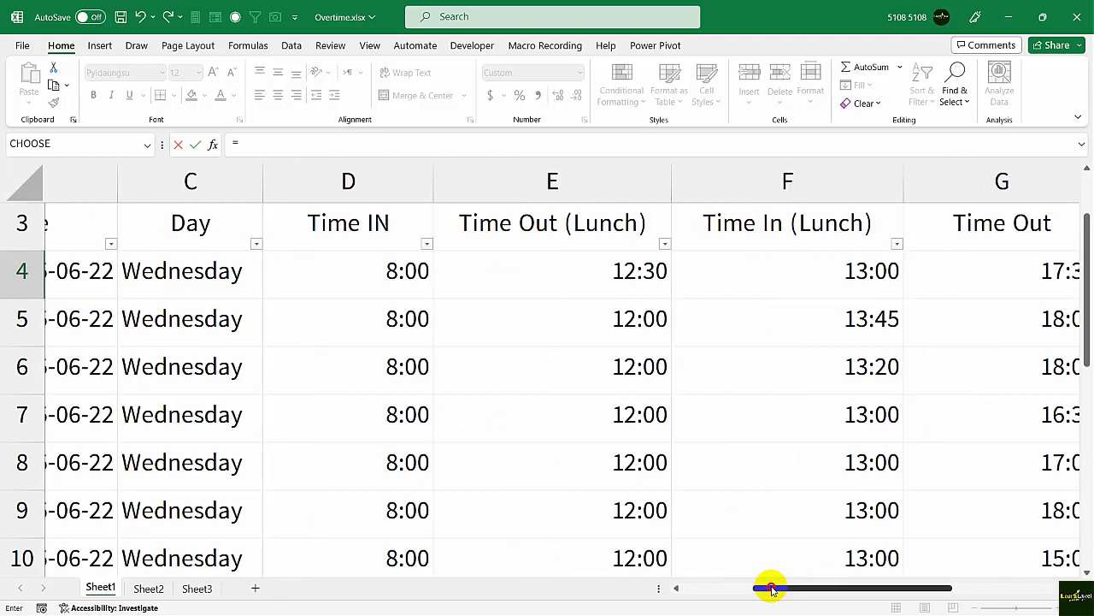
pyautogui.click(723, 271)
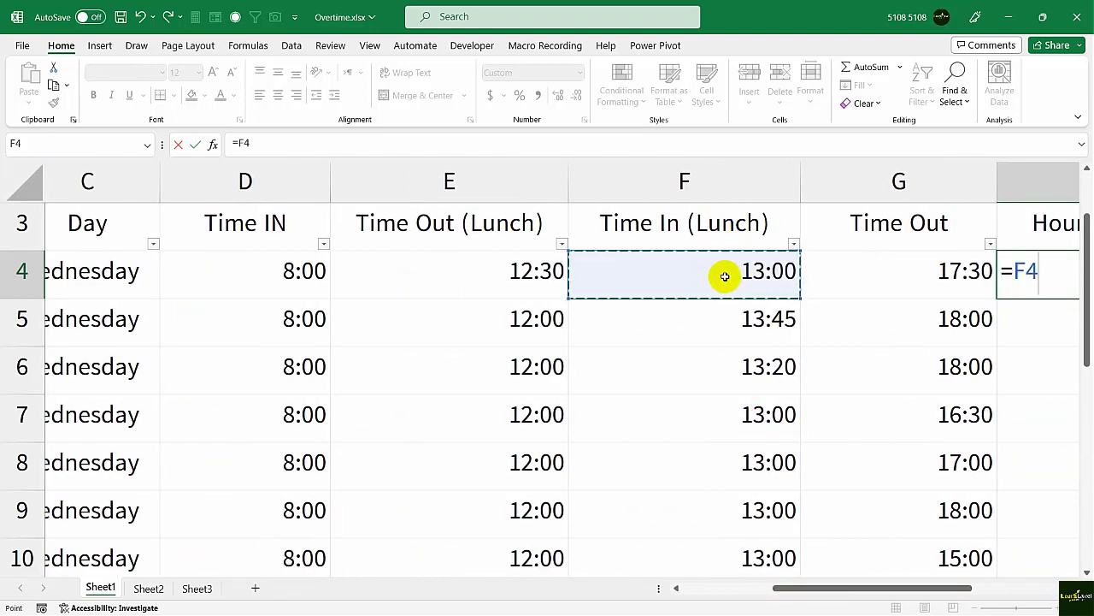
pyautogui.write('-')
pyautogui.click(541, 275)
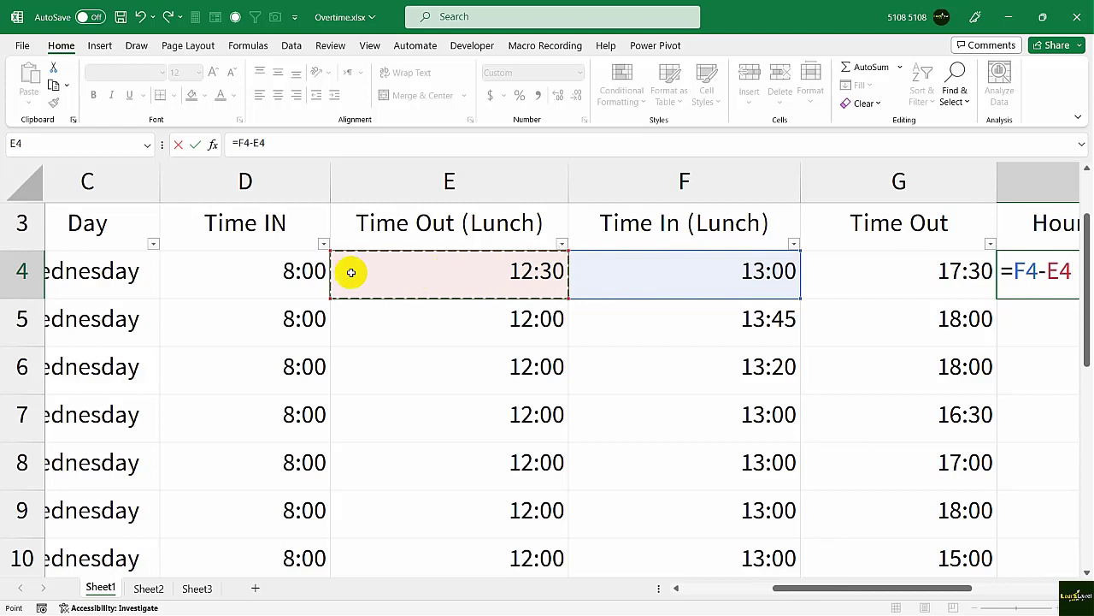
pyautogui.press('BackSpace')
pyautogui.press('BackSpace')
pyautogui.press('BackSpace')
pyautogui.press('BackSpace')
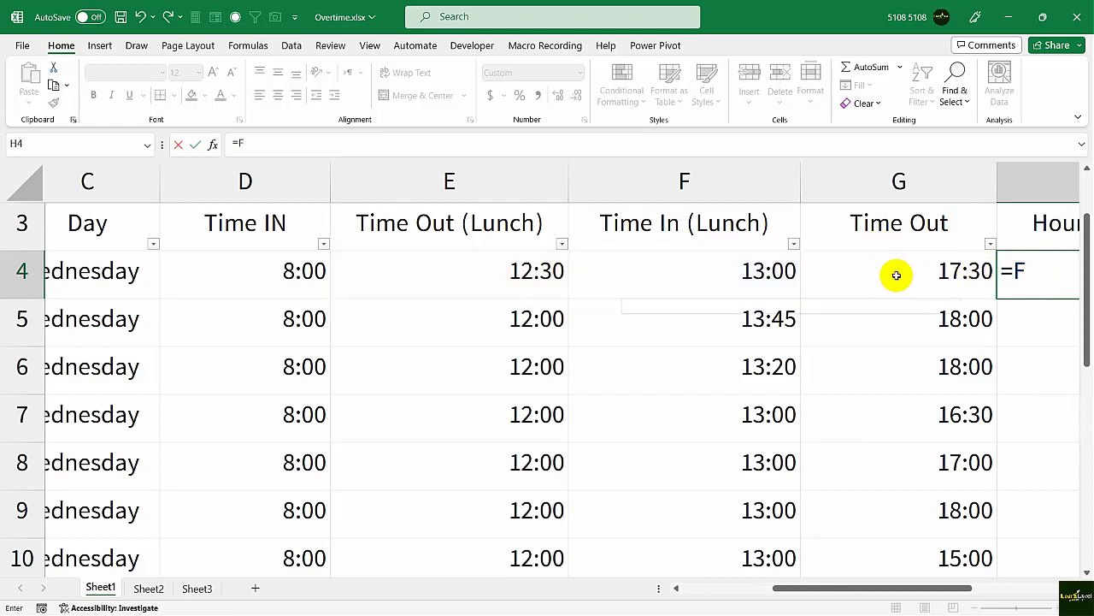
pyautogui.press('BackSpace')
pyautogui.click(494, 278)
pyautogui.write('-')
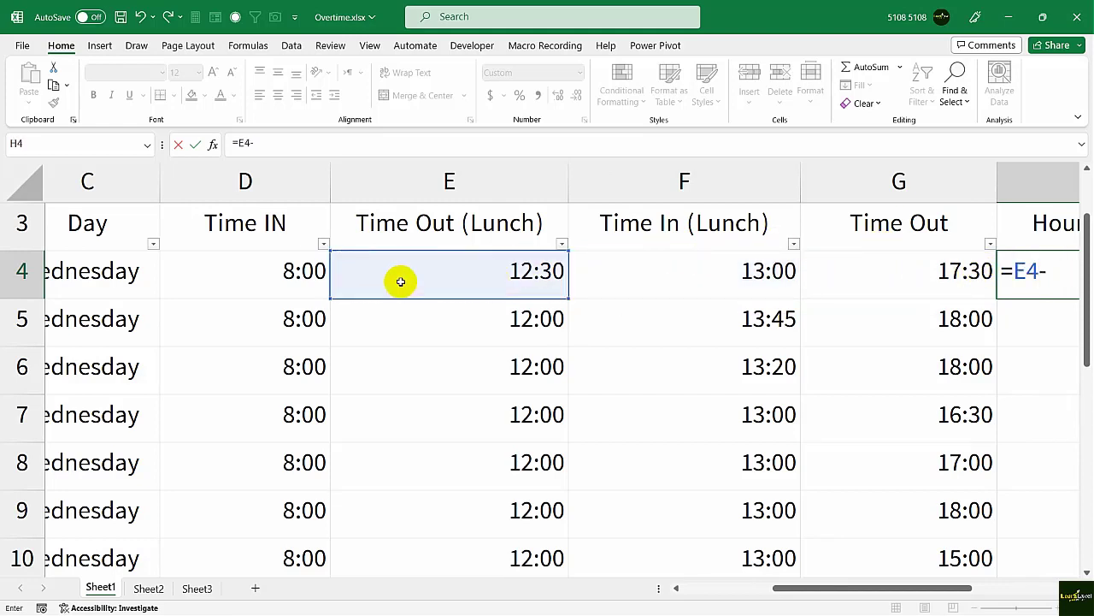
pyautogui.click(303, 277)
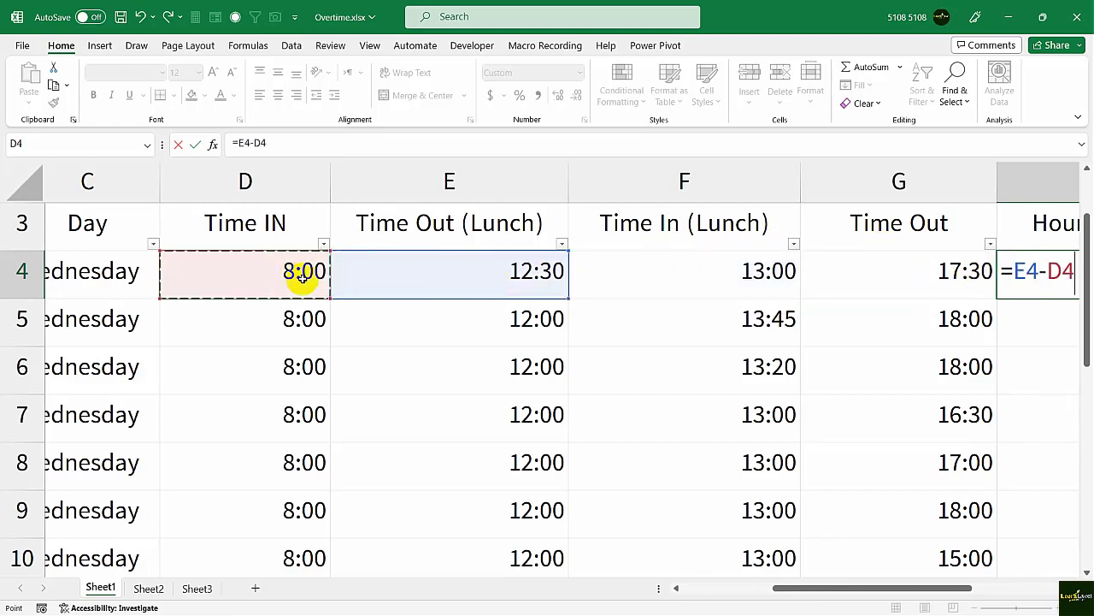
pyautogui.write(')')
# Complete H4 as =(E4-D4)+(G4-F4) by adding the afternoon span, and enter it.
pyautogui.click(1013, 271)
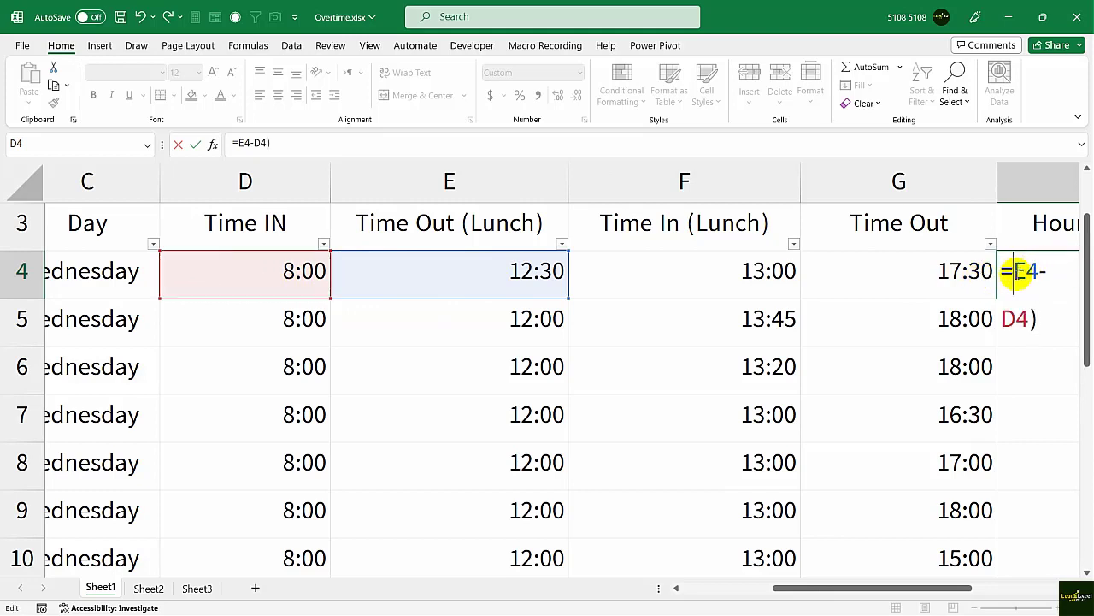
pyautogui.write('(')
pyautogui.write('+')
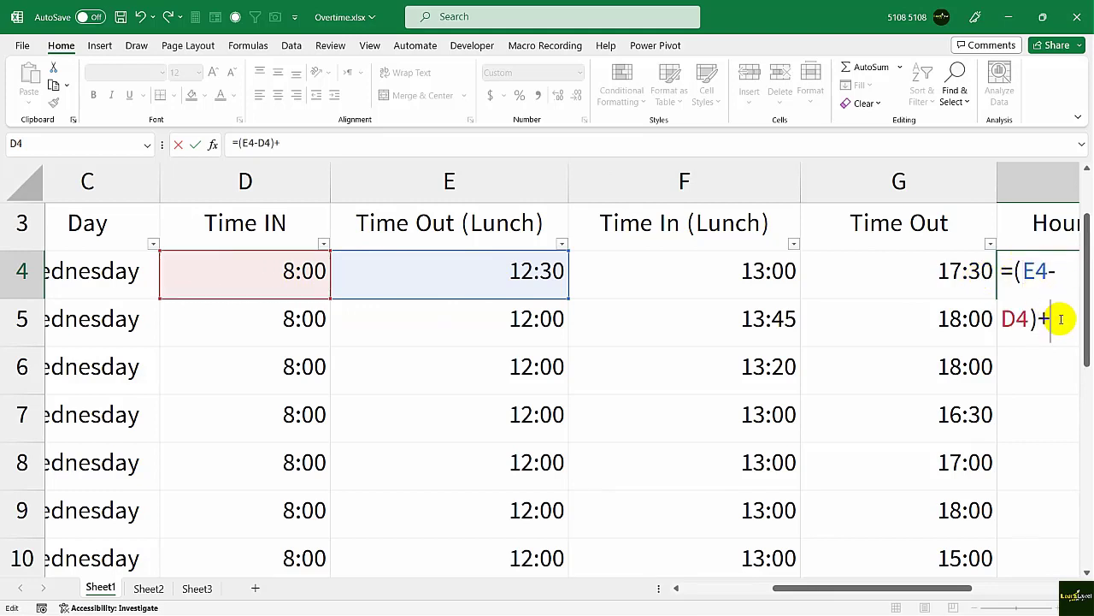
pyautogui.write('(')
pyautogui.click(930, 278)
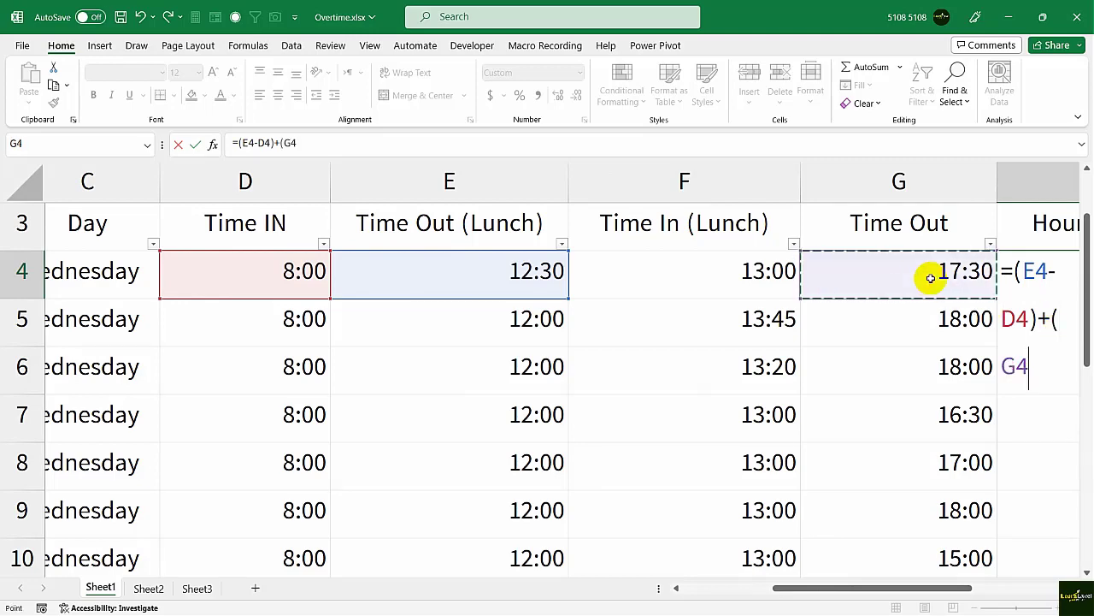
pyautogui.write('-')
pyautogui.click(760, 271)
pyautogui.write(')')
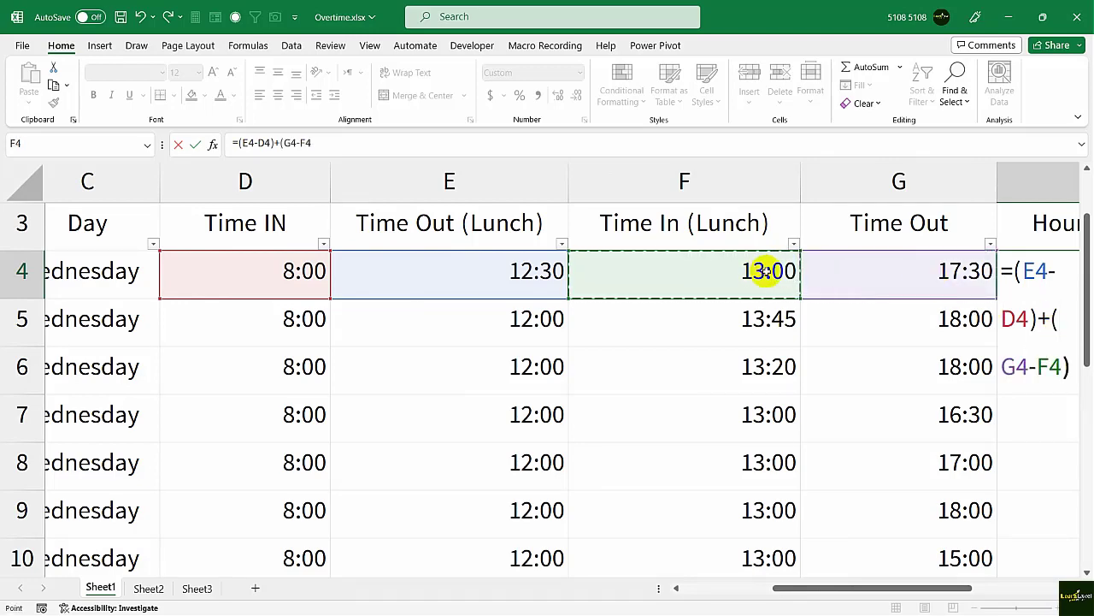
pyautogui.press('Return')
# Fill the Hours Worked formula from H4 down to H10.
pyautogui.click(907, 272)
pyautogui.keyDown('ctrl'); pyautogui.scroll(-1, 917, 291); pyautogui.keyUp('ctrl')
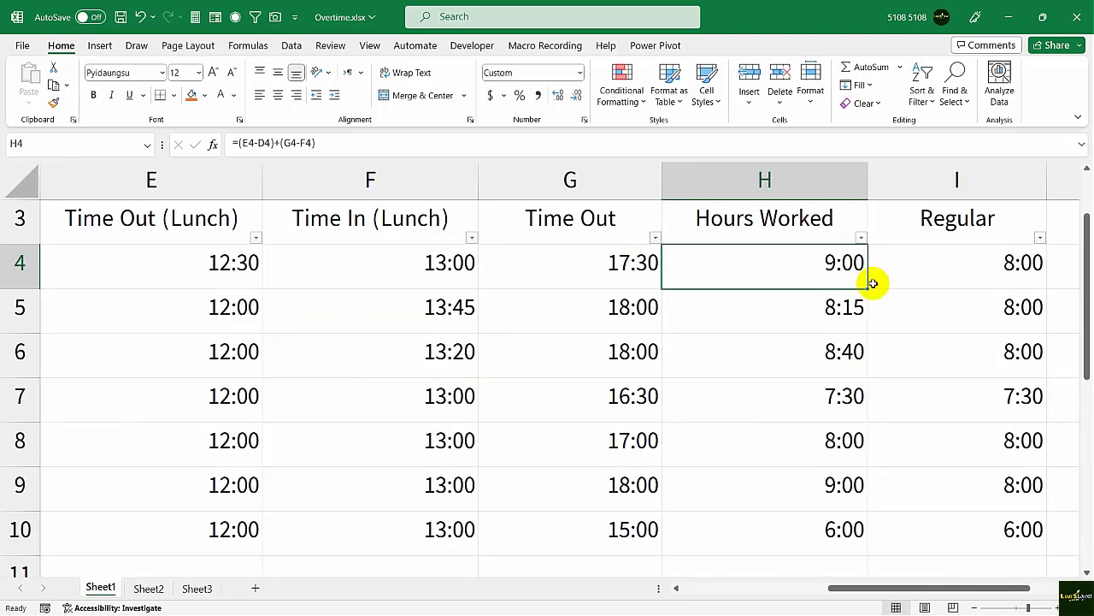
pyautogui.moveTo(868, 288); pyautogui.dragTo(867, 549)
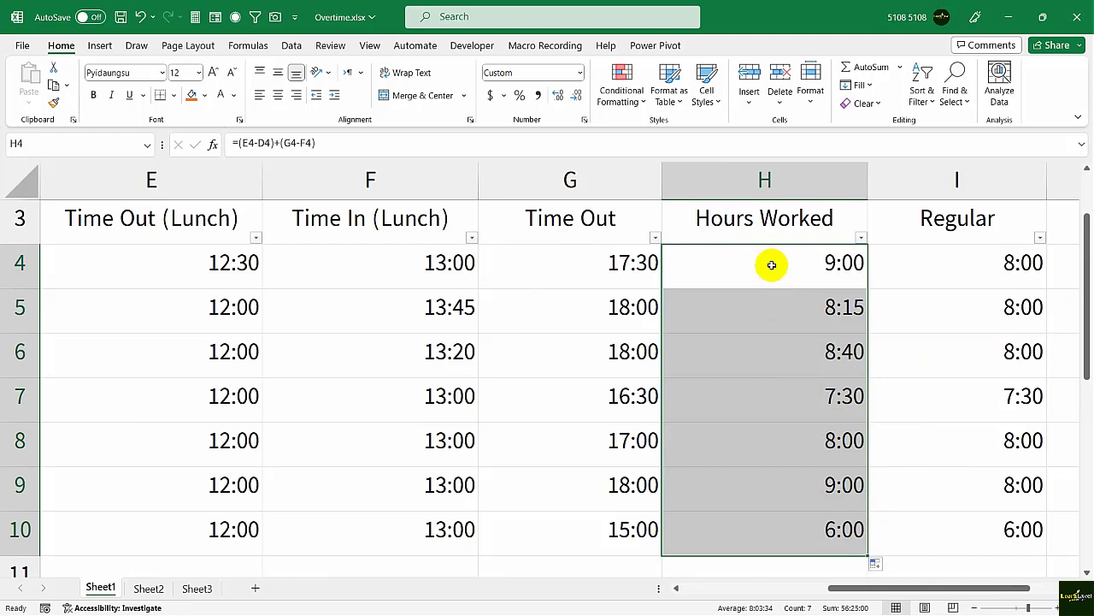
pyautogui.keyDown('ctrl'); pyautogui.scroll(-2, 766, 273); pyautogui.keyUp('ctrl')
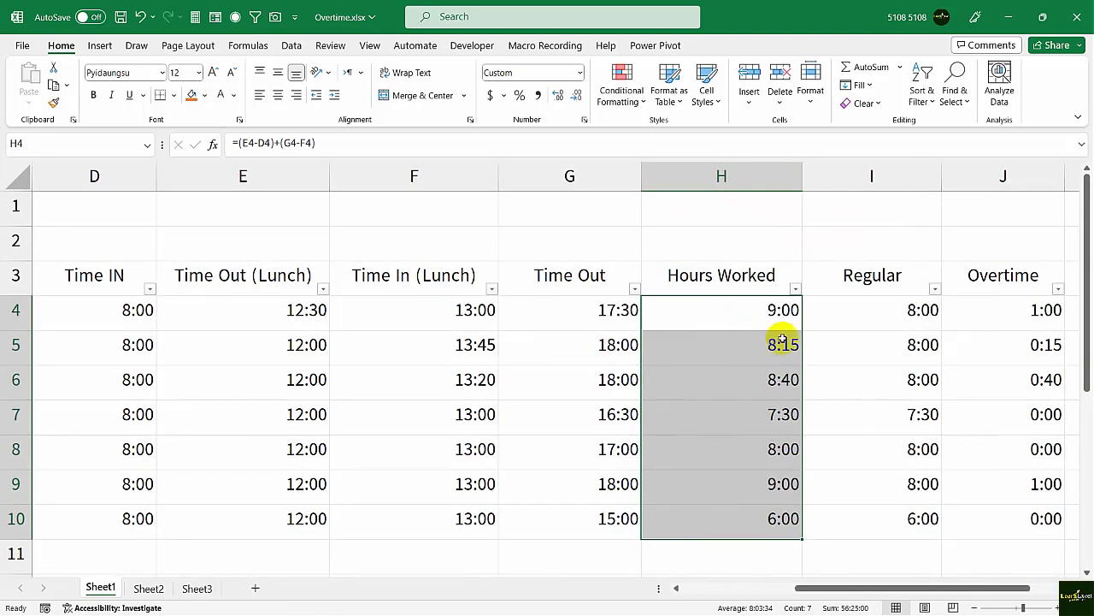
pyautogui.click(767, 325)
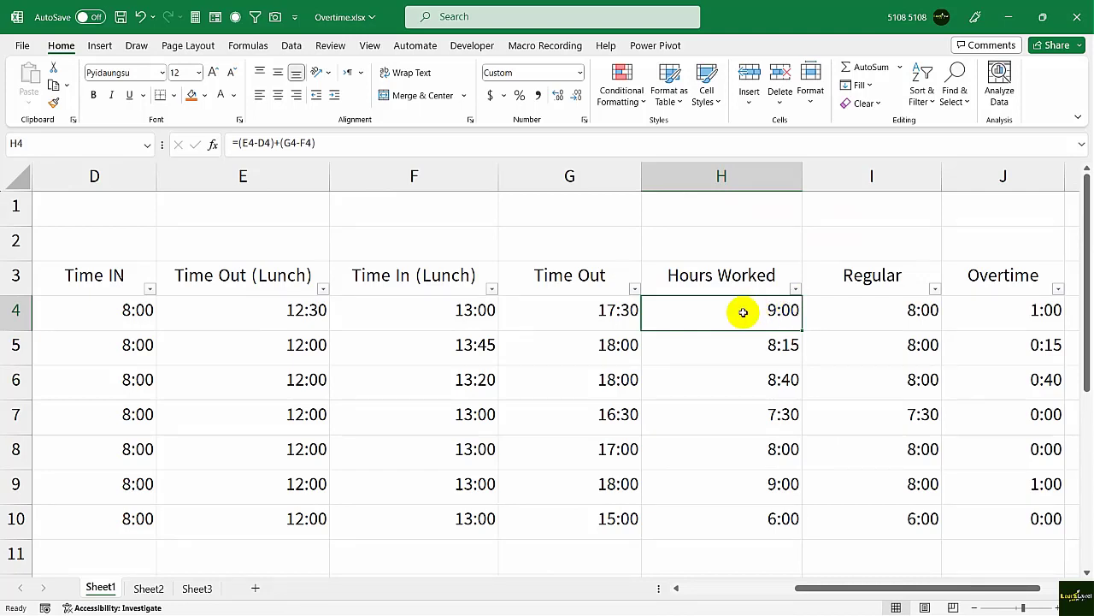
pyautogui.click(876, 314)
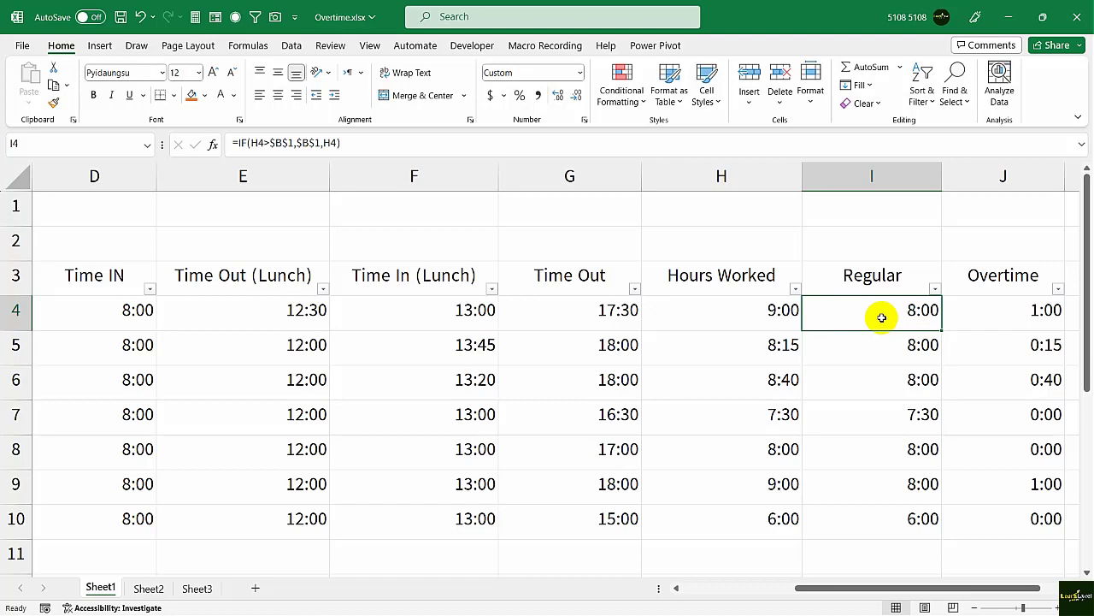
pyautogui.keyDown('ctrl'); pyautogui.scroll(-1, 881, 317); pyautogui.keyUp('ctrl')
pyautogui.hscroll(-2, 841, 328)
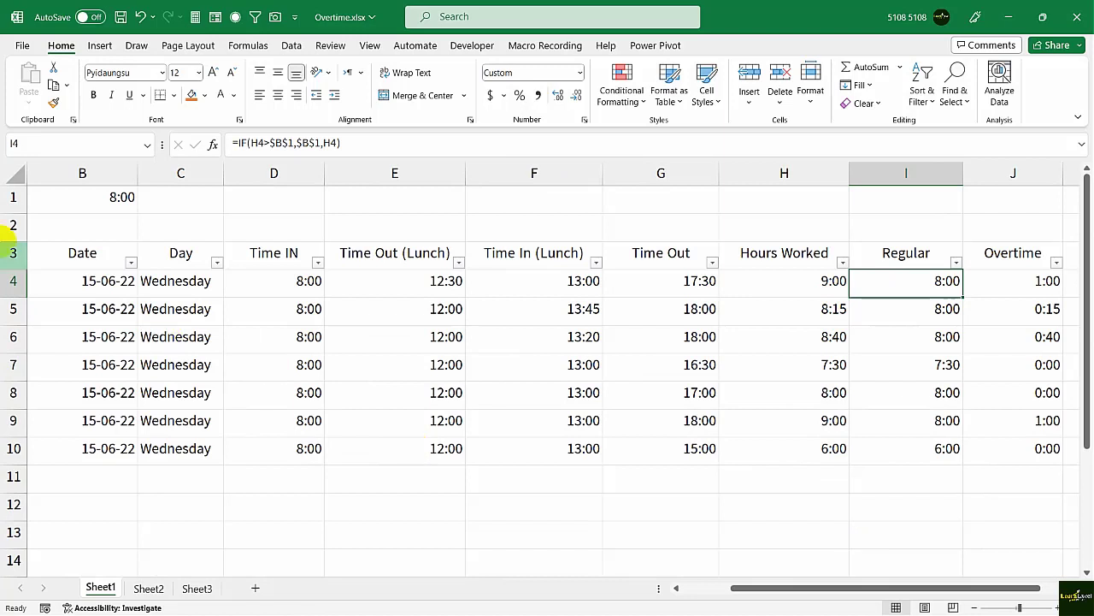
pyautogui.click(79, 196)
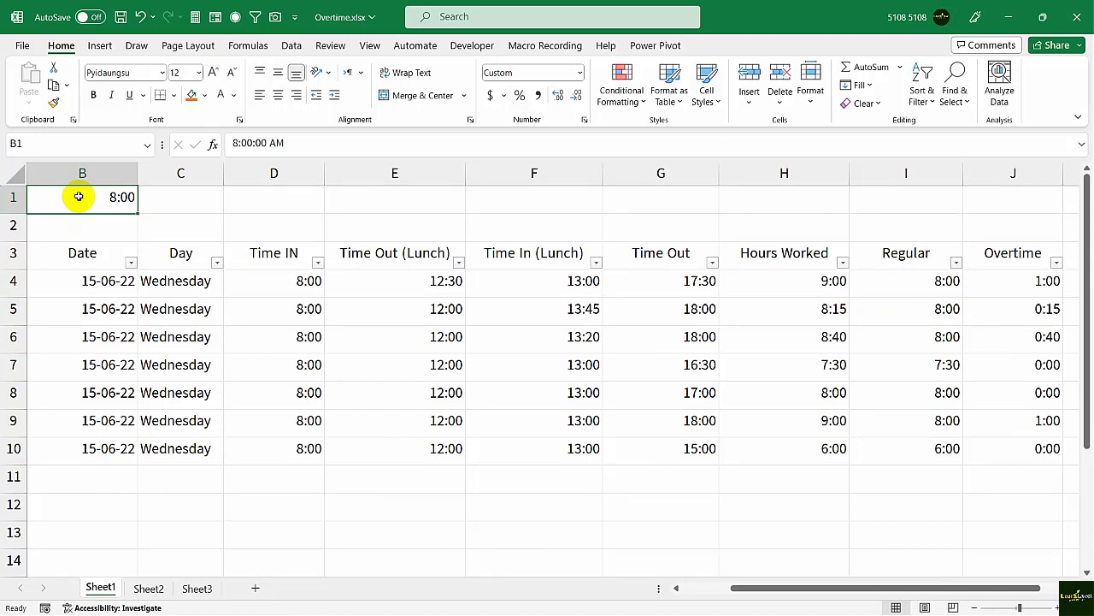
pyautogui.click(778, 284)
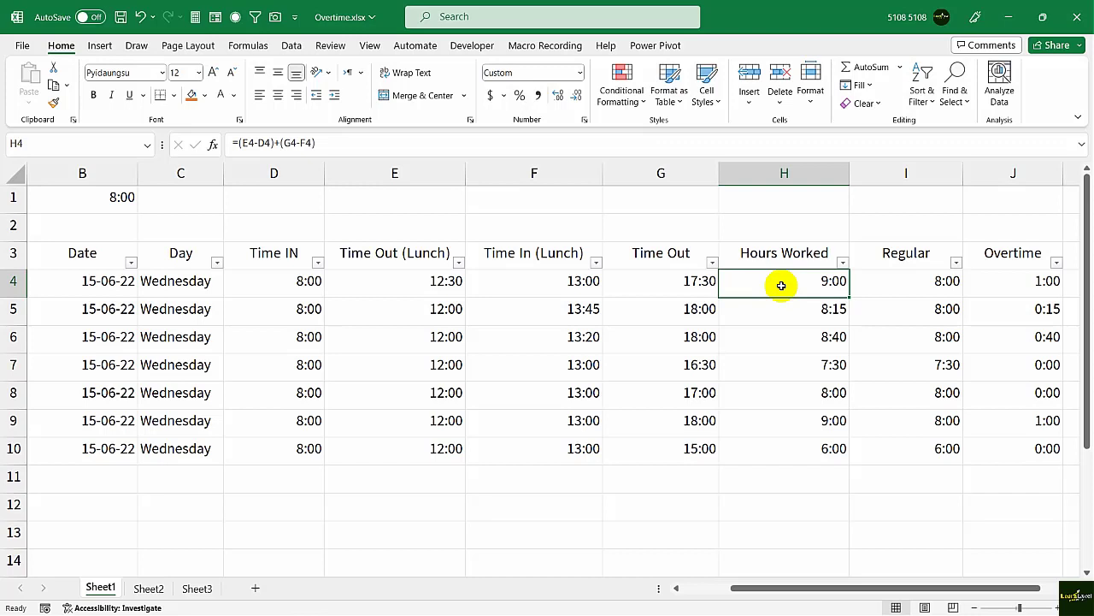
# Delete the Regular values in I4:I10.
pyautogui.click(923, 291)
pyautogui.press('Delete')
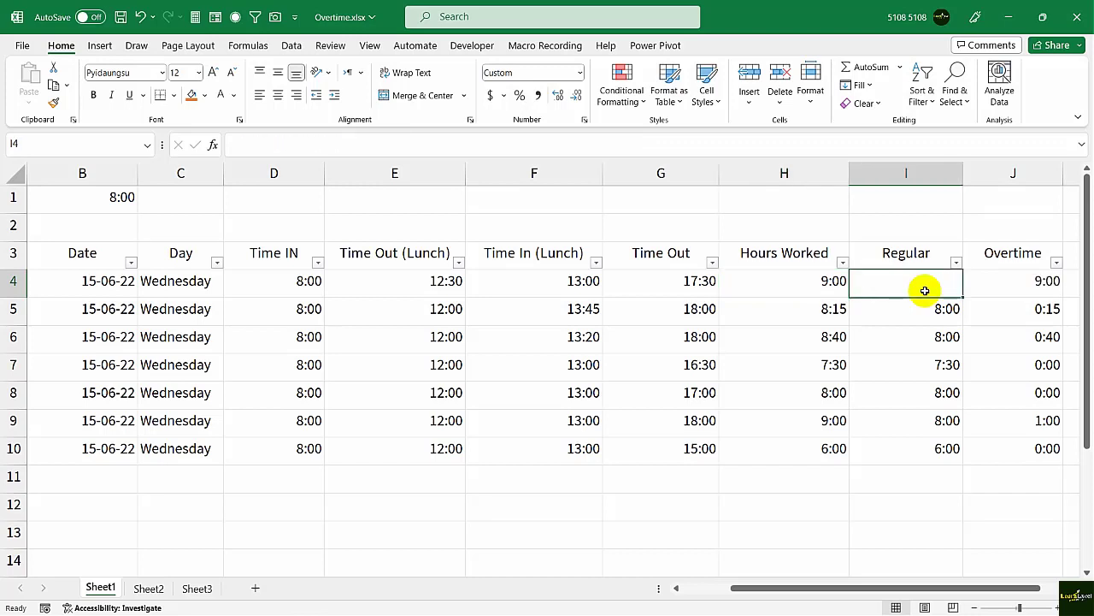
pyautogui.moveTo(923, 290); pyautogui.dragTo(918, 447)
pyautogui.press('Delete')
pyautogui.click(894, 291)
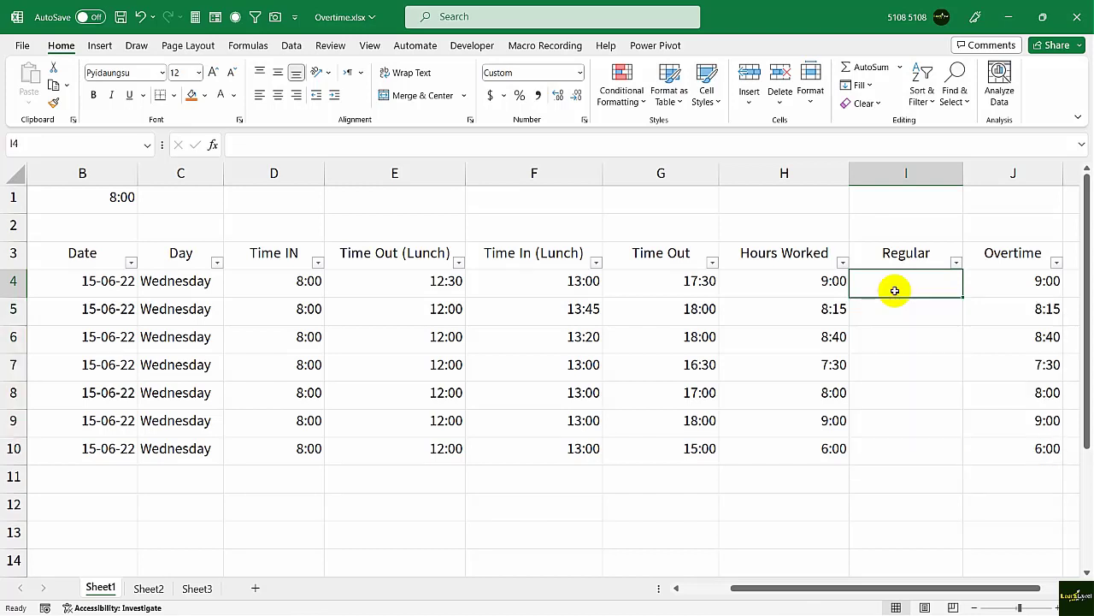
# Compare Hours Worked in H4 and H5 against the standard hours in B1, ending on I4.
pyautogui.click(789, 283)
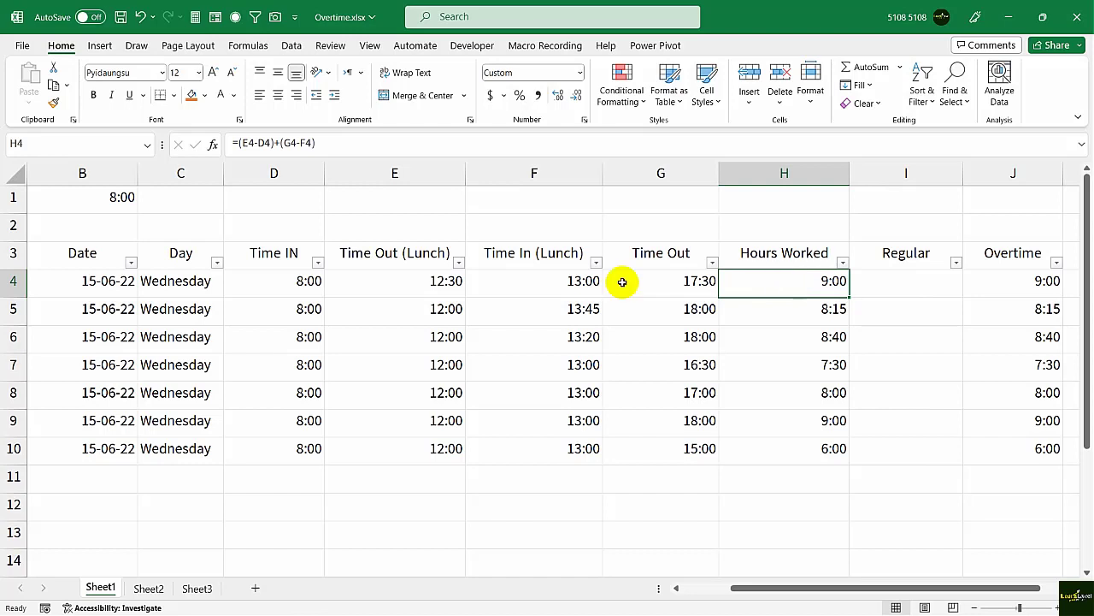
pyautogui.click(80, 189)
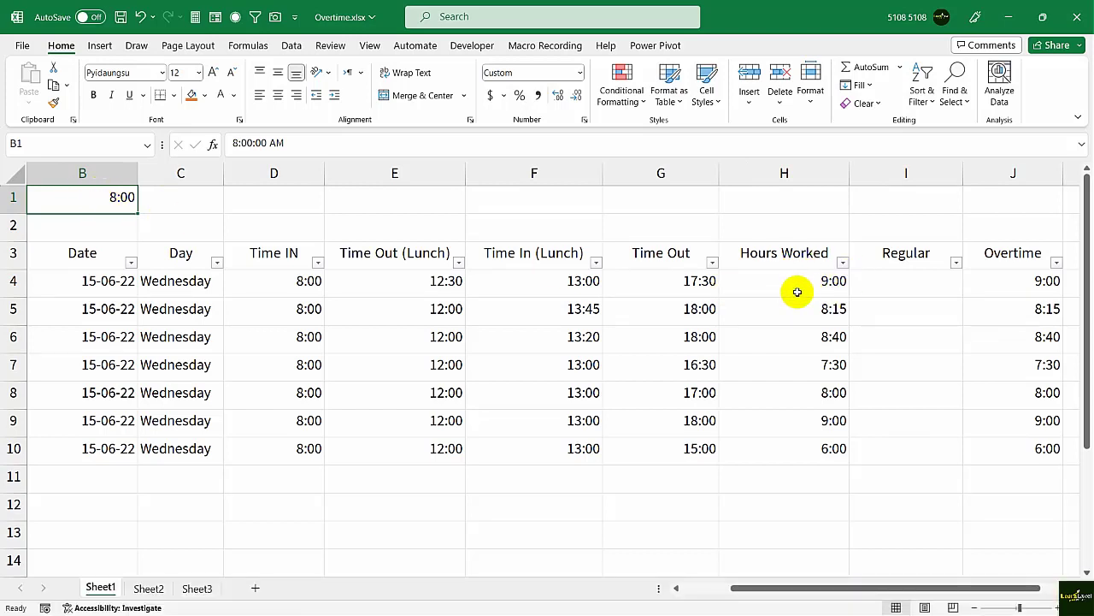
pyautogui.click(919, 281)
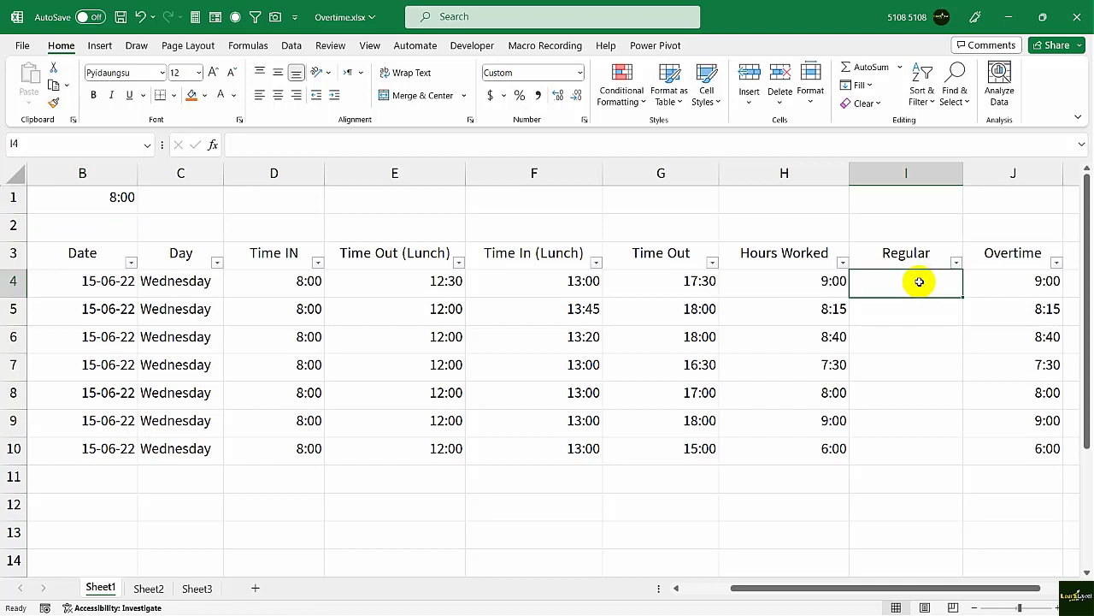
pyautogui.click(763, 305)
pyautogui.click(751, 281)
pyautogui.click(116, 200)
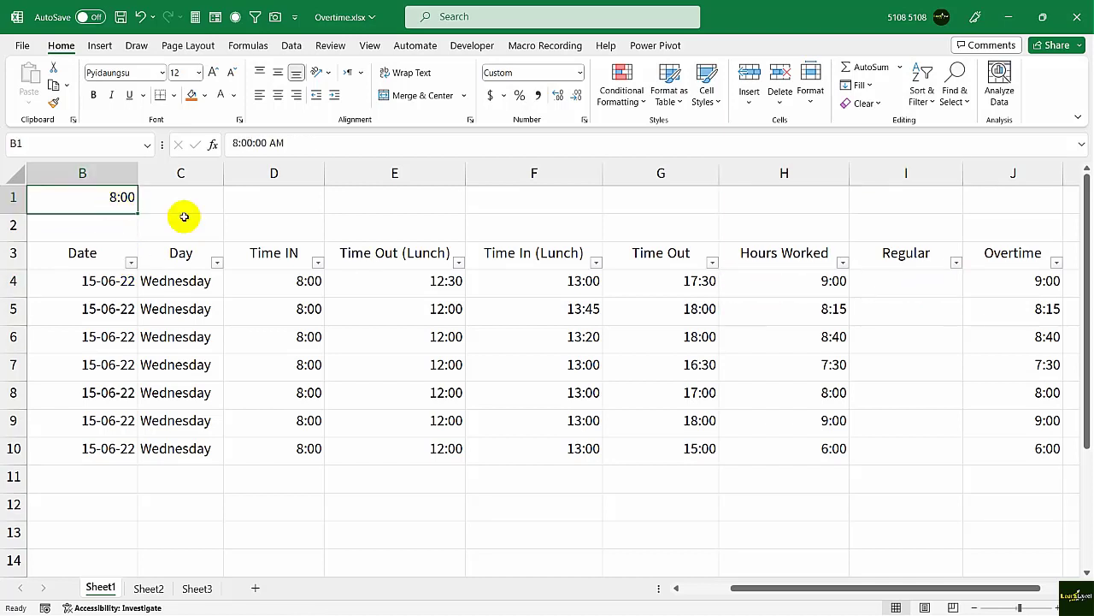
pyautogui.click(815, 281)
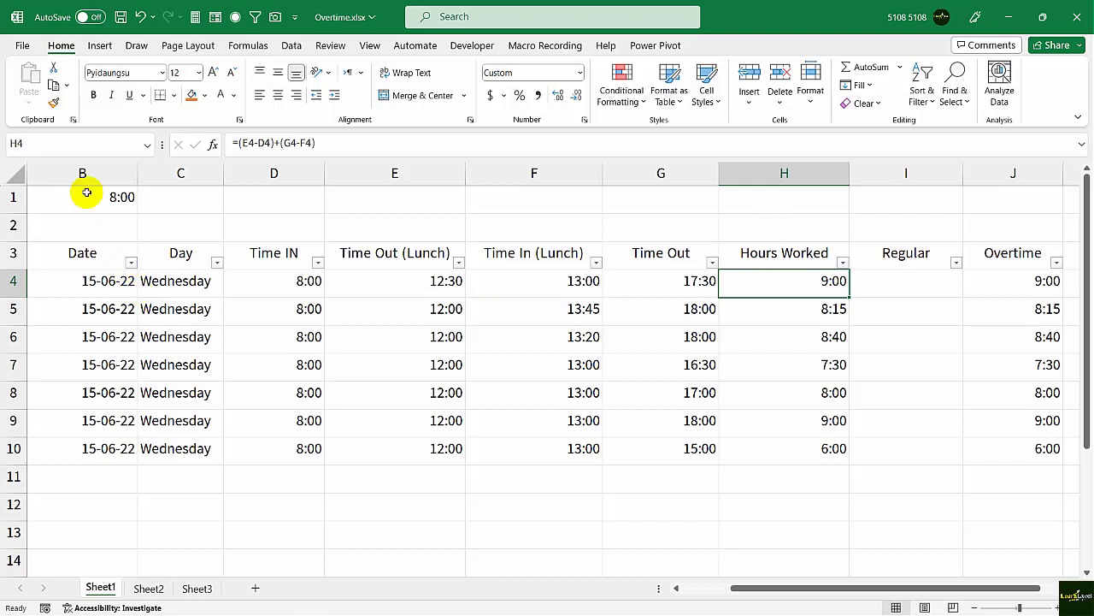
pyautogui.click(868, 283)
pyautogui.click(804, 287)
pyautogui.click(890, 287)
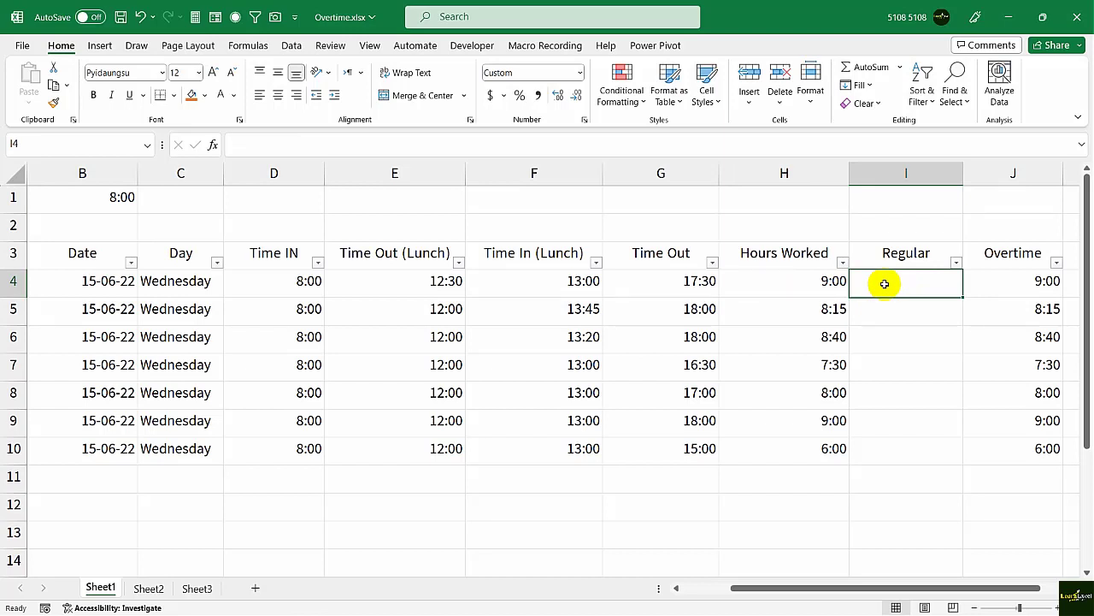
pyautogui.click(856, 316)
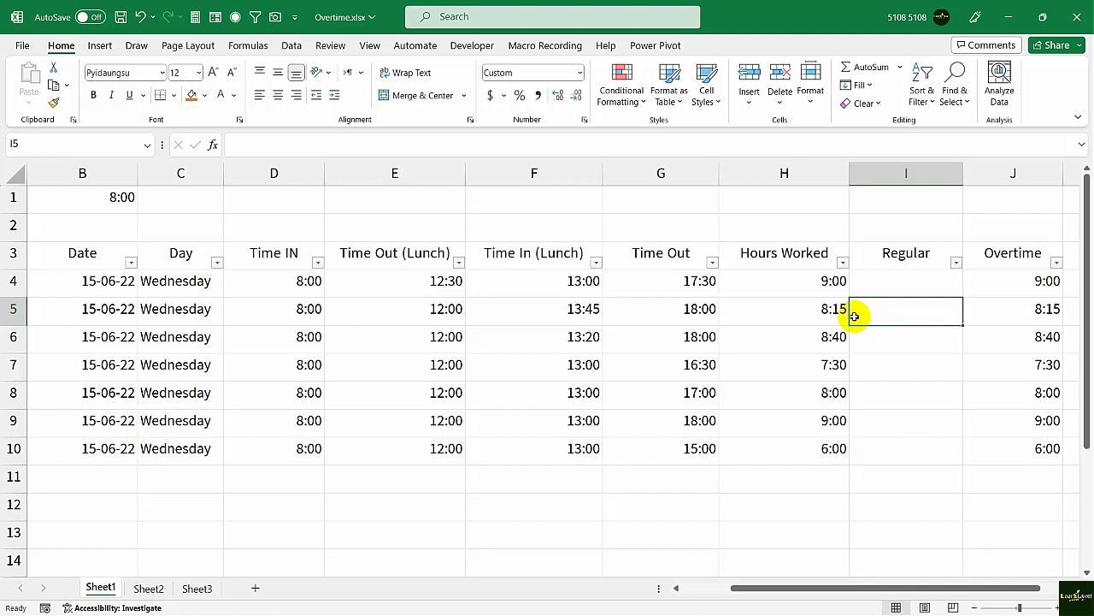
pyautogui.click(864, 277)
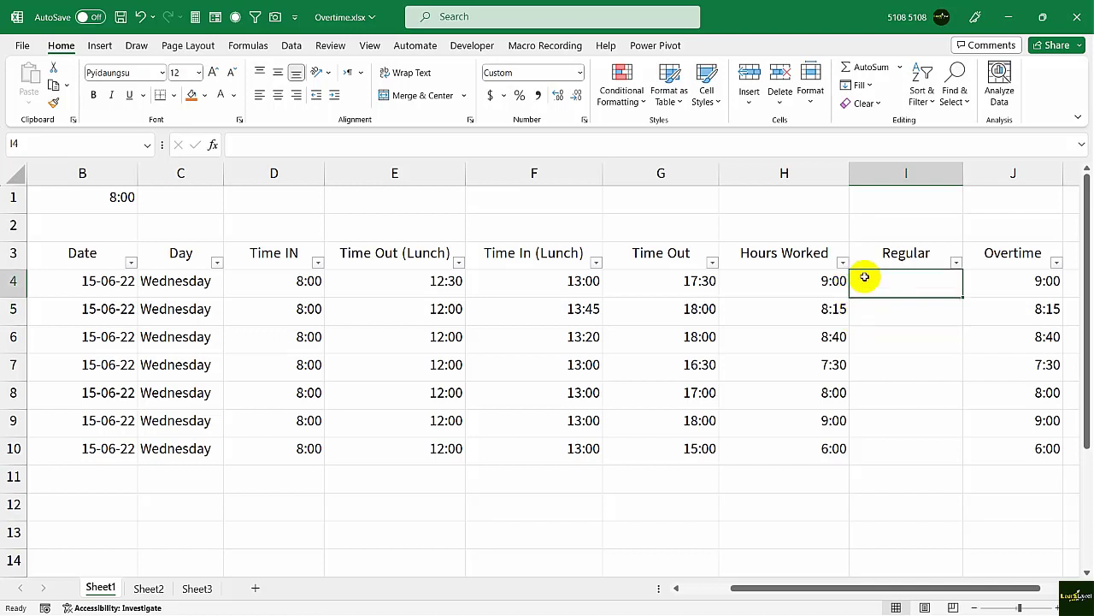
# Try entering =H4>8:00 in I4 and dismiss the resulting formula error.
pyautogui.write('=')
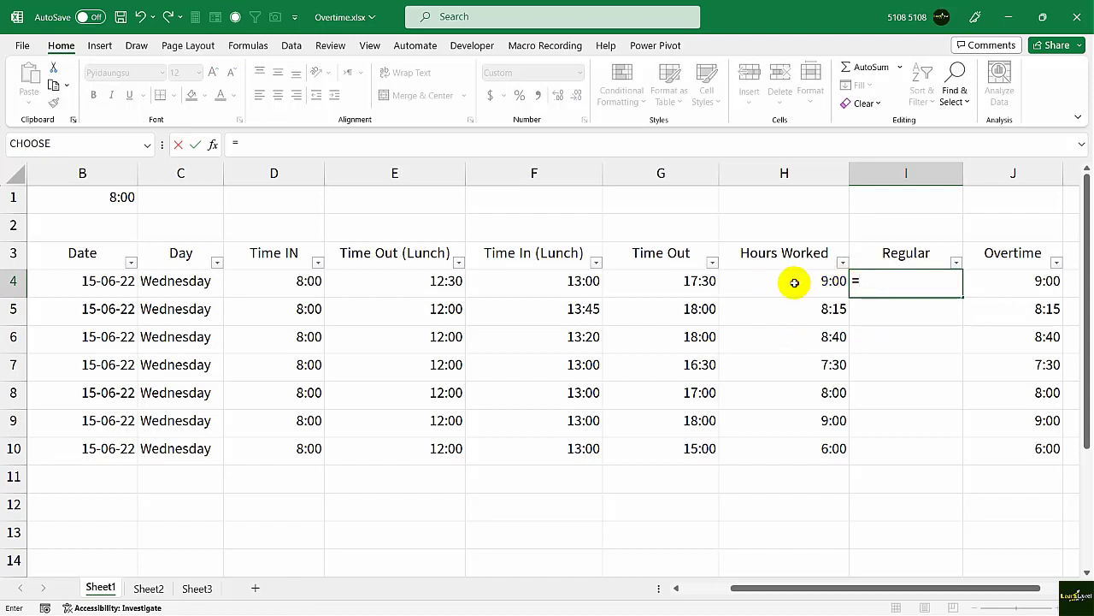
pyautogui.click(794, 283)
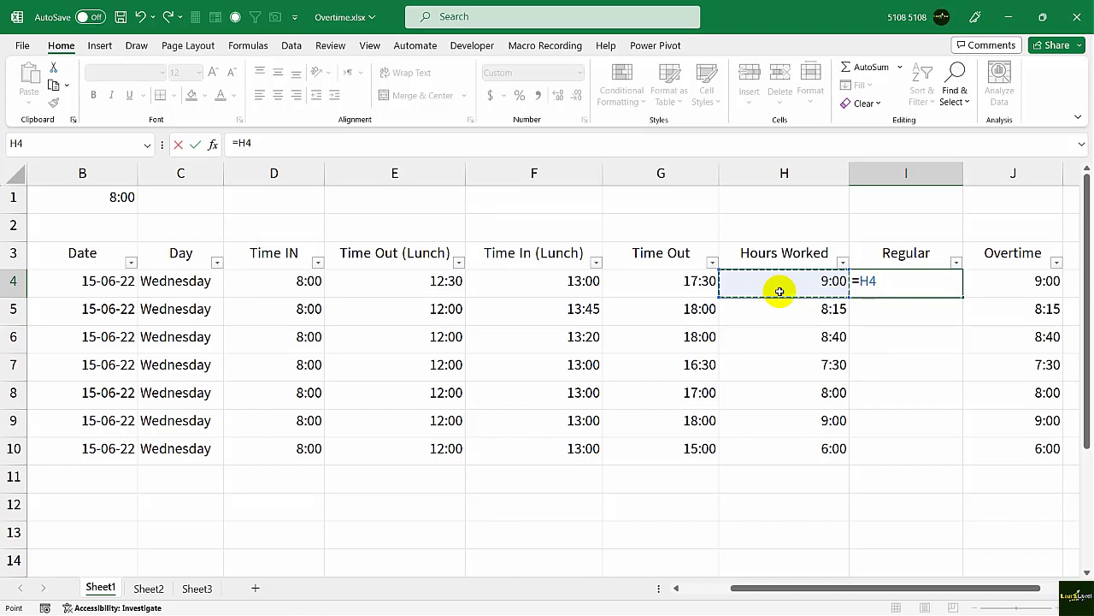
pyautogui.write('>')
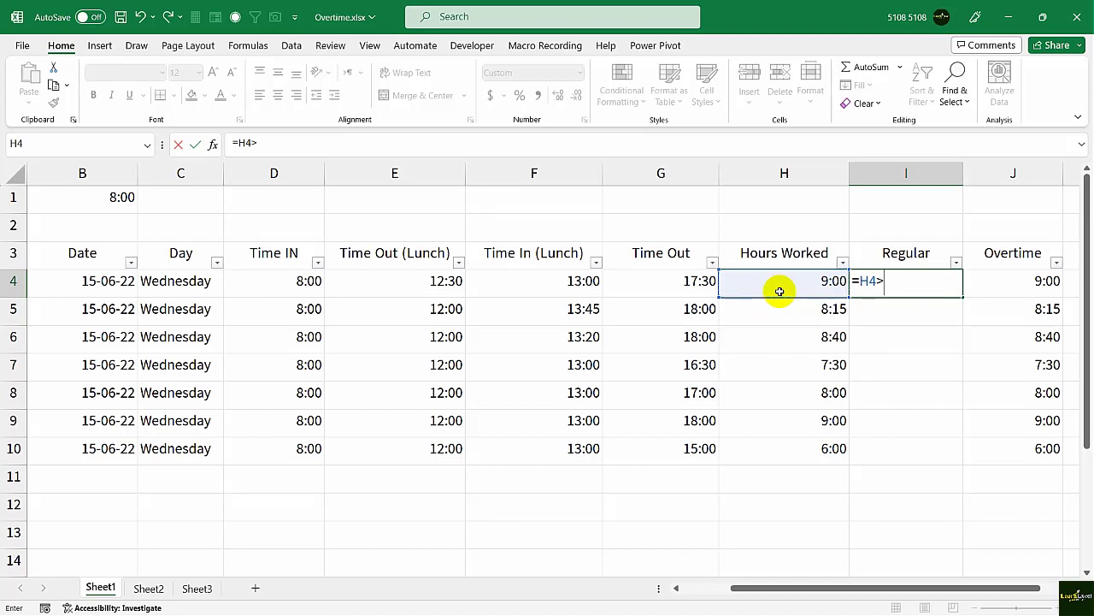
pyautogui.write('8:')
pyautogui.write('00')
pyautogui.press('Return')
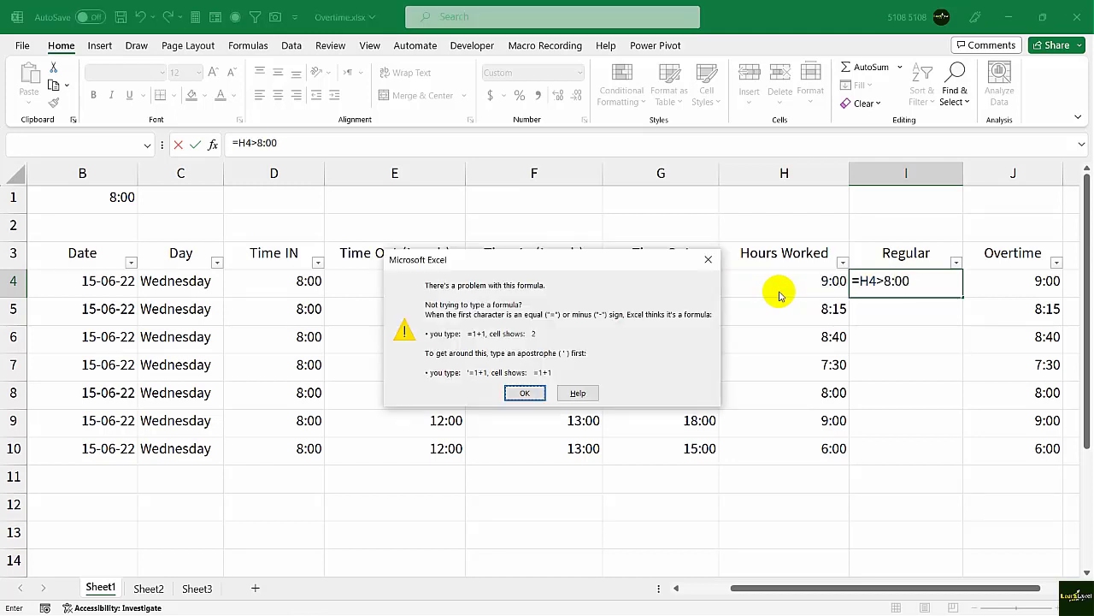
pyautogui.click(526, 393)
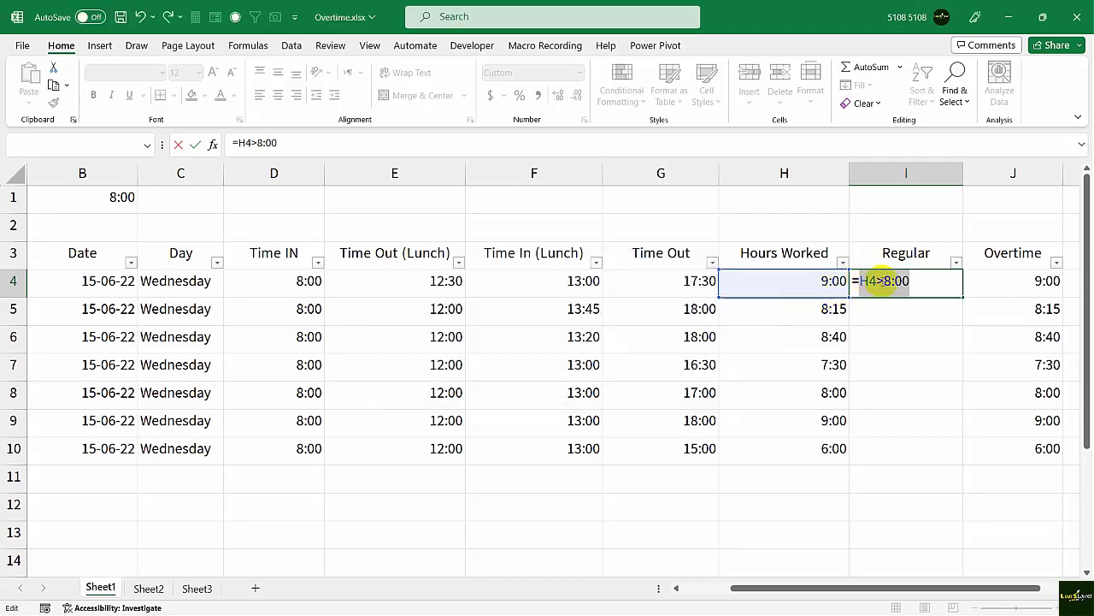
# Replace the typed 8:00 with absolute $B$1 so I4 reads =H4>$B$1.
pyautogui.press('BackSpace')
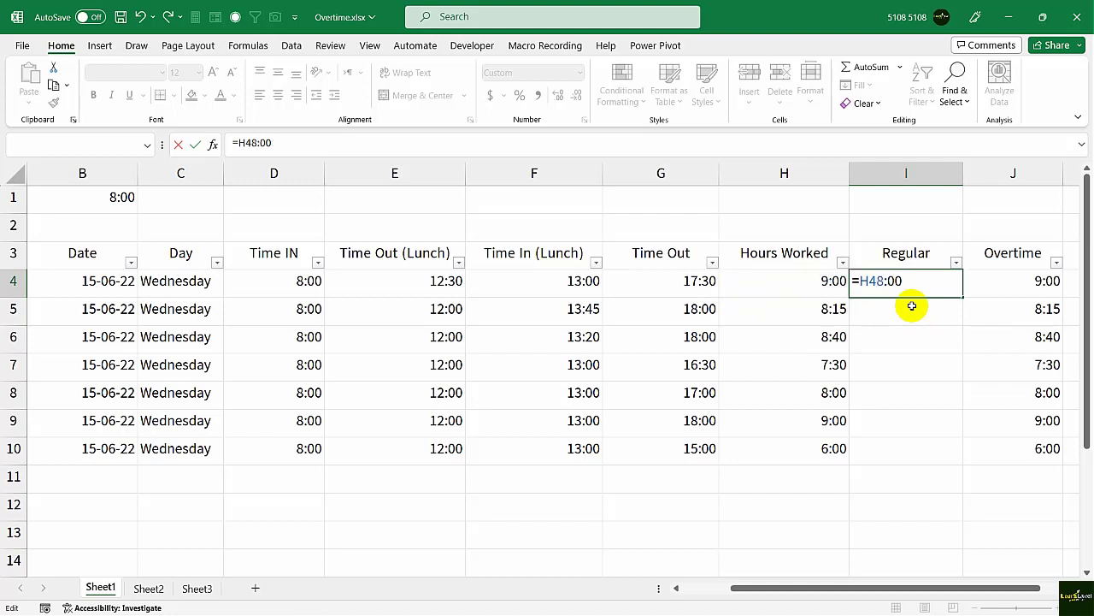
pyautogui.press('Delete')
pyautogui.press('Delete')
pyautogui.press('Delete')
pyautogui.write('>')
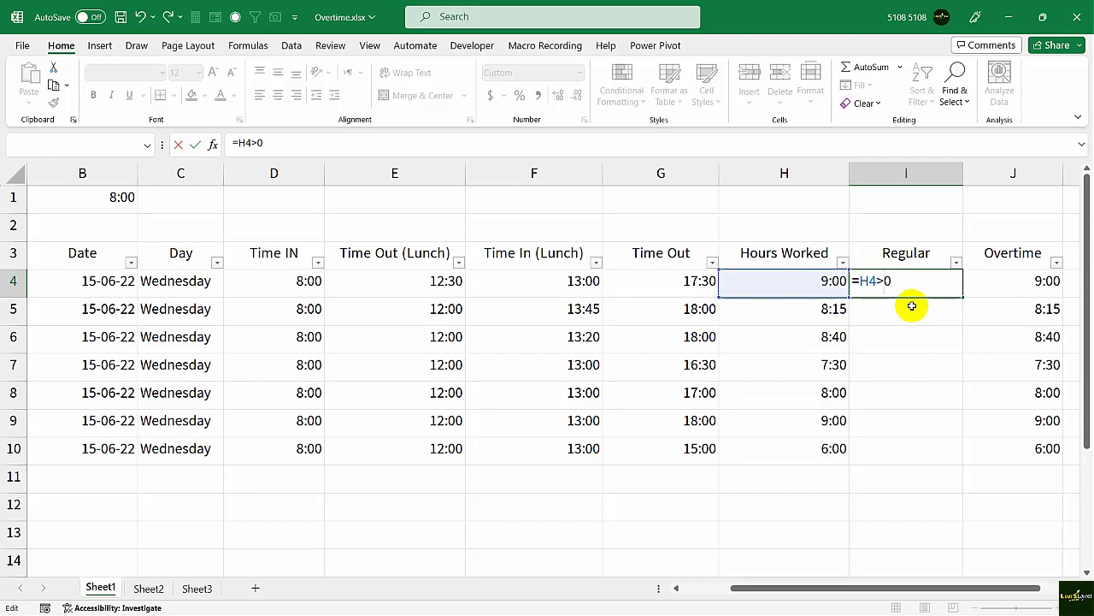
pyautogui.press('BackSpace')
pyautogui.press('Delete')
pyautogui.click(115, 204)
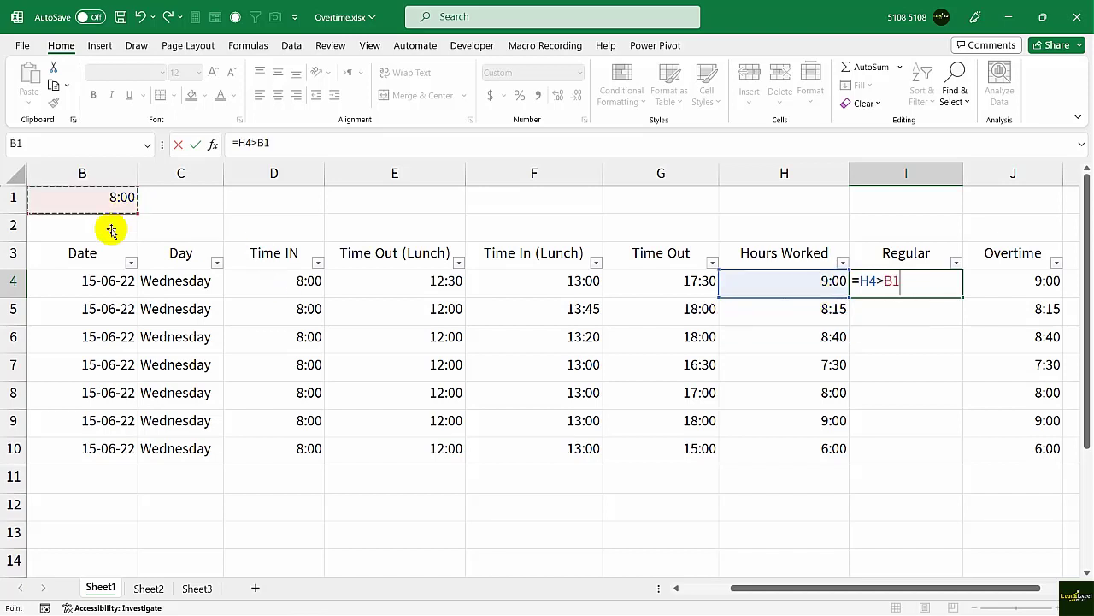
pyautogui.press('F4')
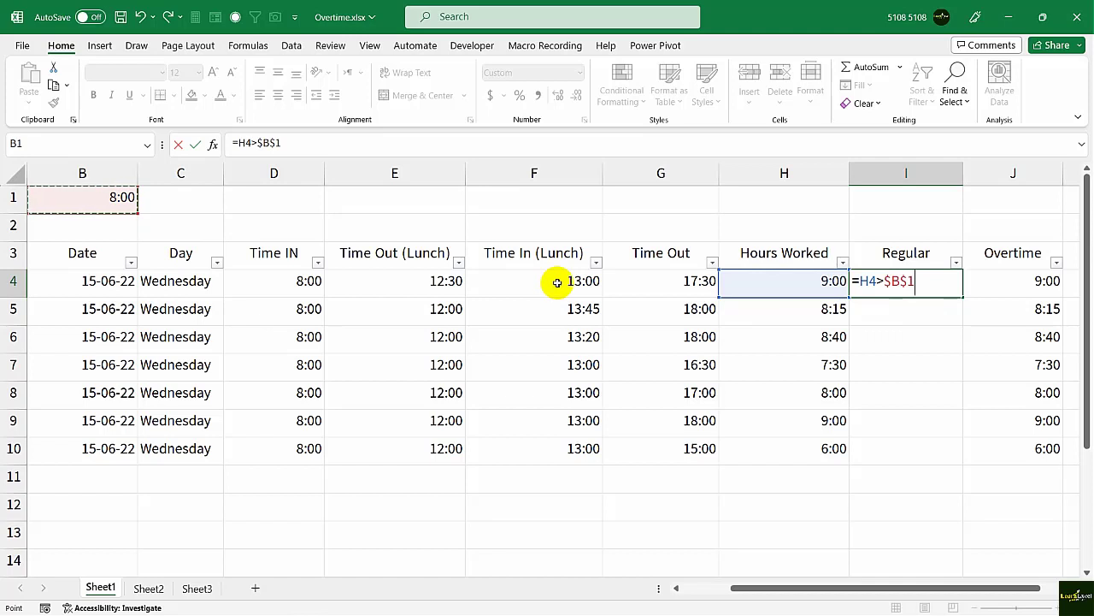
pyautogui.press('Return')
pyautogui.click(931, 282)
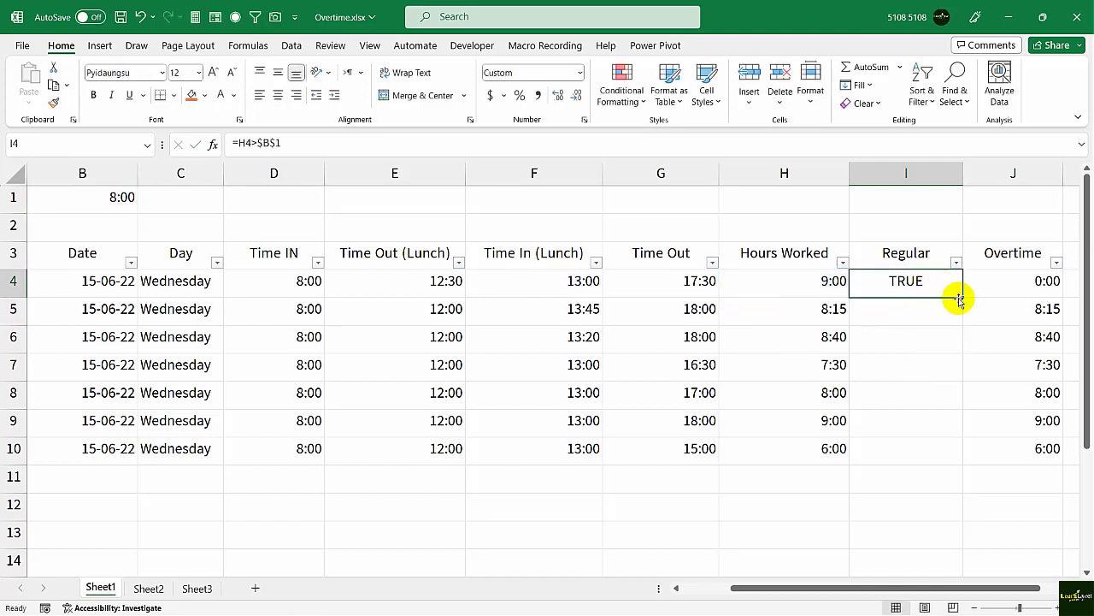
# Fill the =H4>$B$1 comparison down the Regular column to I10.
pyautogui.moveTo(962, 297); pyautogui.dragTo(947, 452)
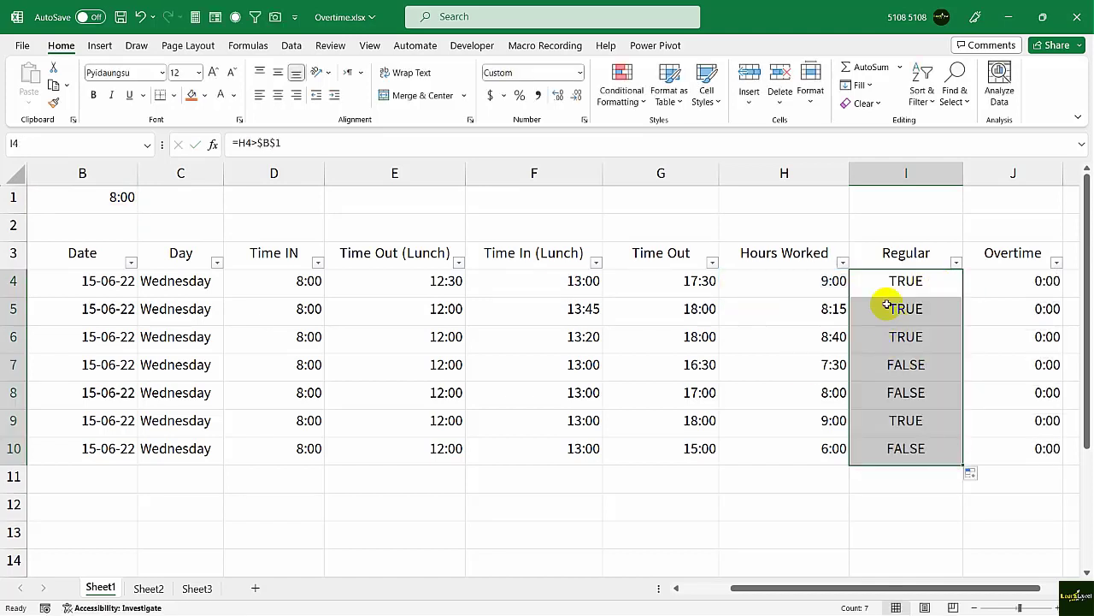
pyautogui.click(838, 281)
pyautogui.click(887, 278)
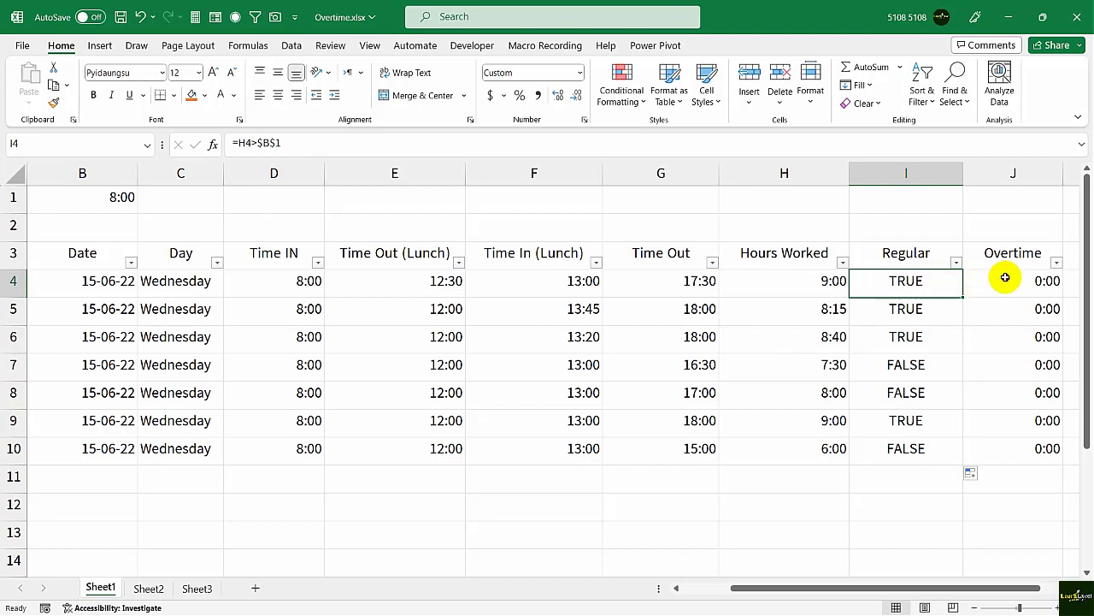
# Clear the old Overtime values in J4:J10 and confirm row 7's 7:30 gives FALSE.
pyautogui.moveTo(1001, 279); pyautogui.dragTo(984, 440)
pyautogui.press('Delete')
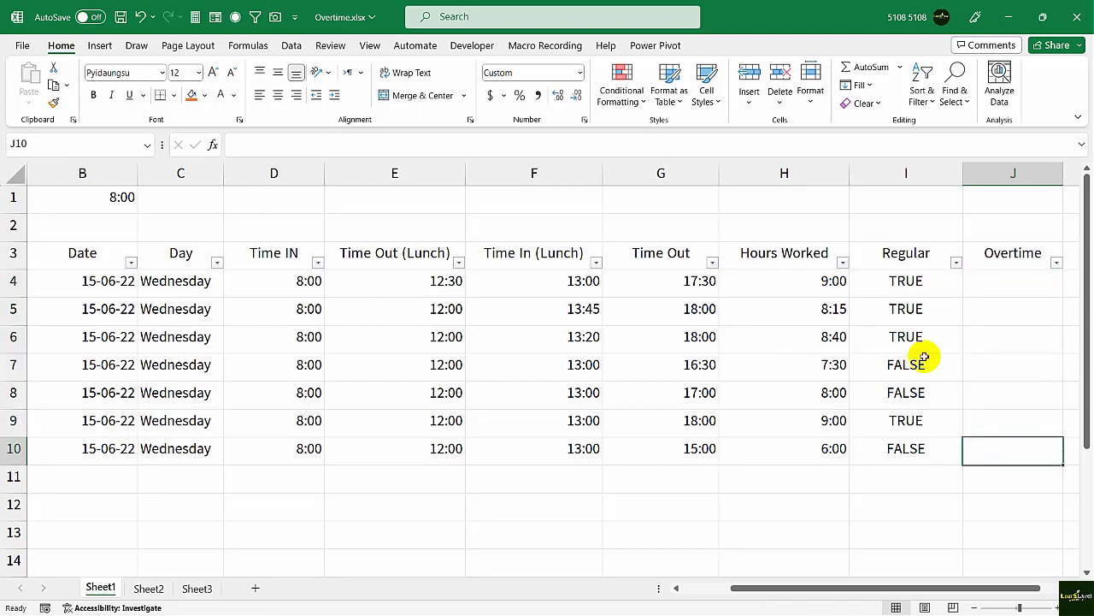
pyautogui.click(879, 276)
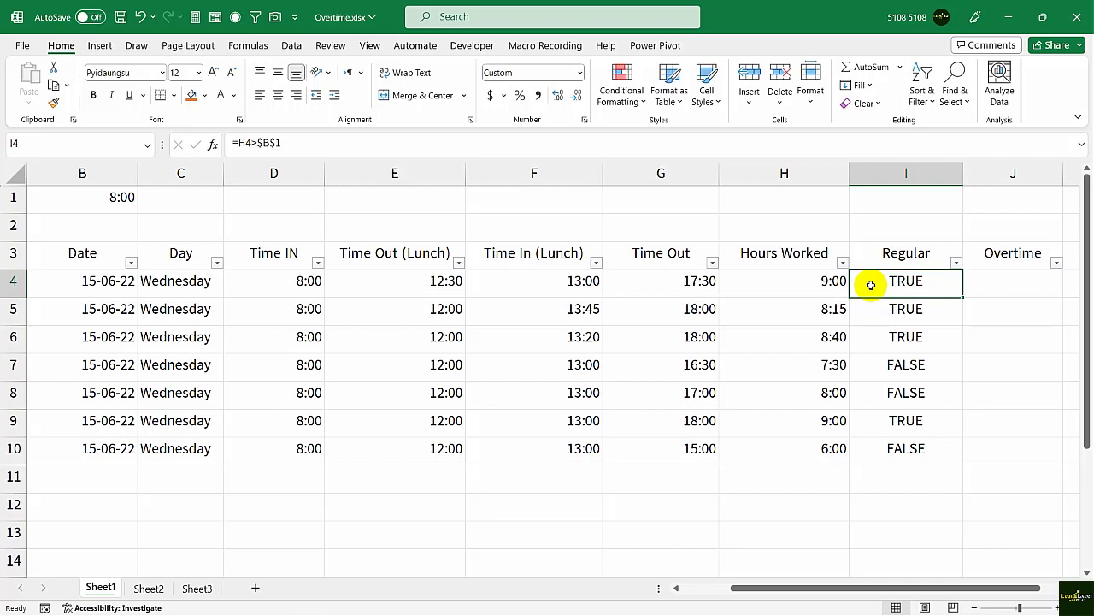
pyautogui.click(822, 374)
pyautogui.click(888, 376)
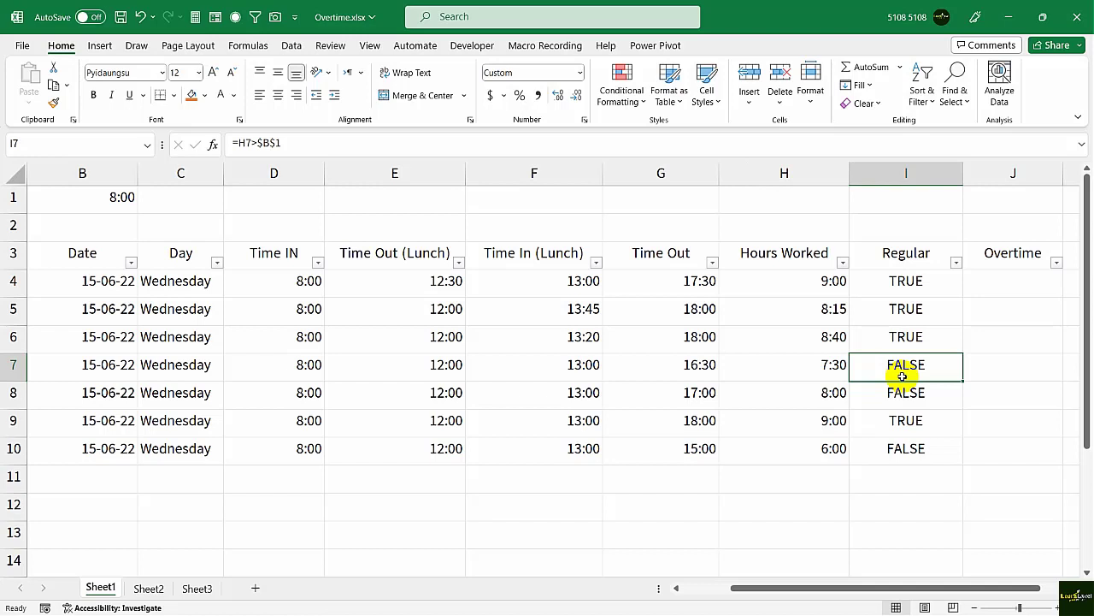
# Rewrite I4 as =IF(H4>$B$1,$B$1,H4) to cap Regular hours at 8:00.
pyautogui.doubleClick(913, 282)
pyautogui.click(859, 282)
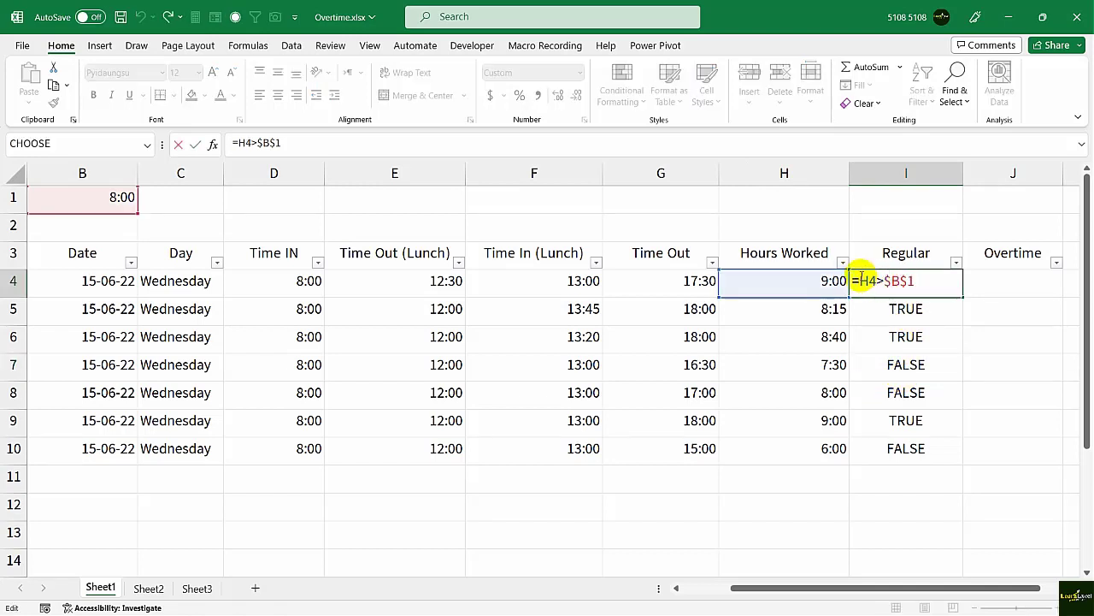
pyautogui.write('IF')
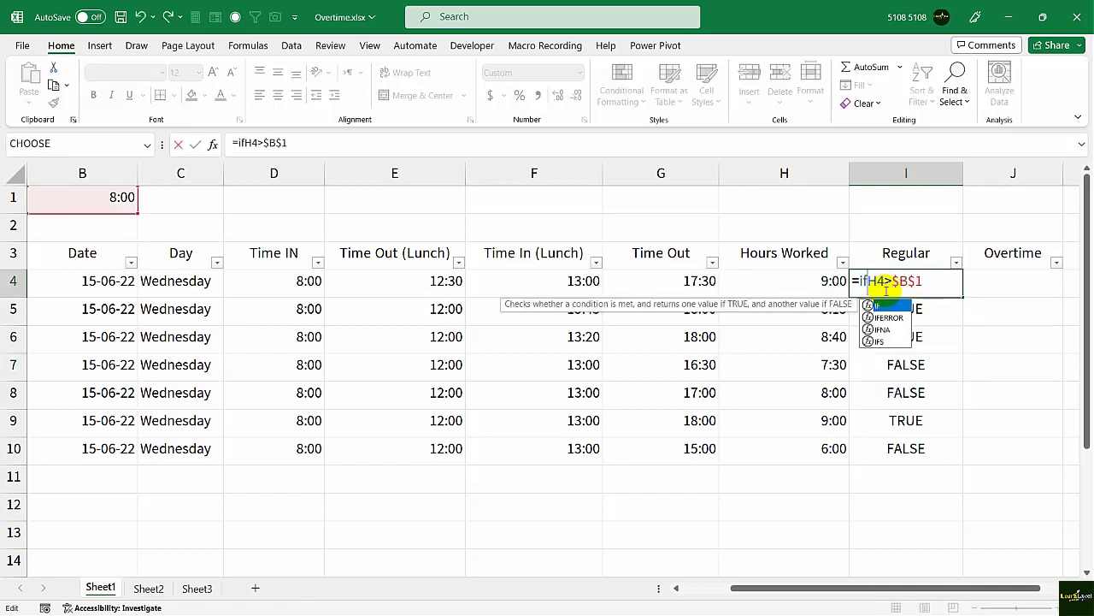
pyautogui.write('(')
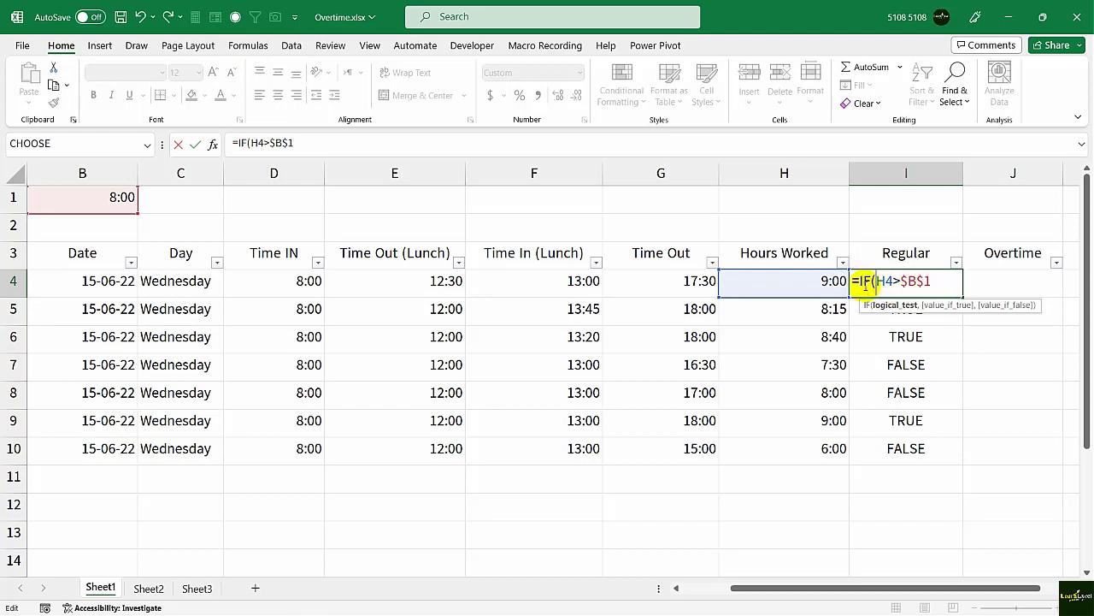
pyautogui.click(938, 281)
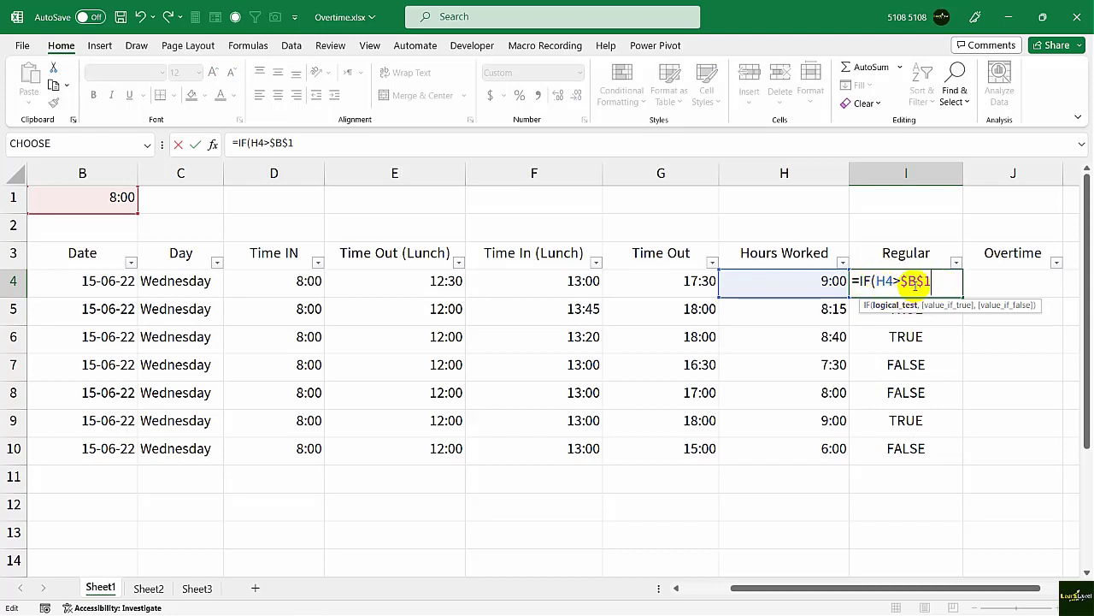
pyautogui.write(',')
pyautogui.click(124, 210)
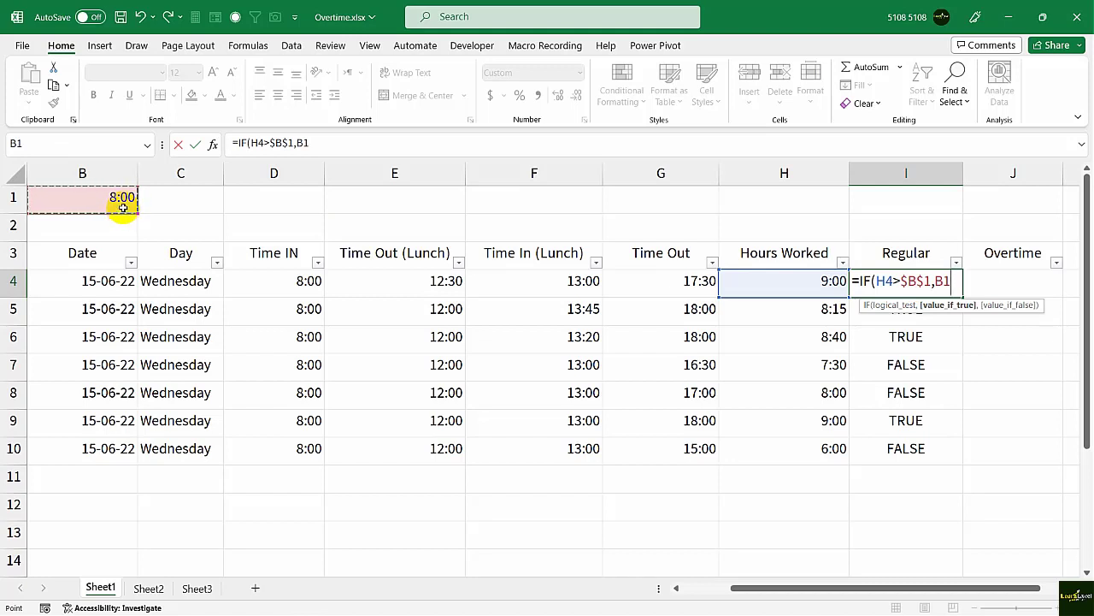
pyautogui.press('F4')
pyautogui.write('$B$1,')
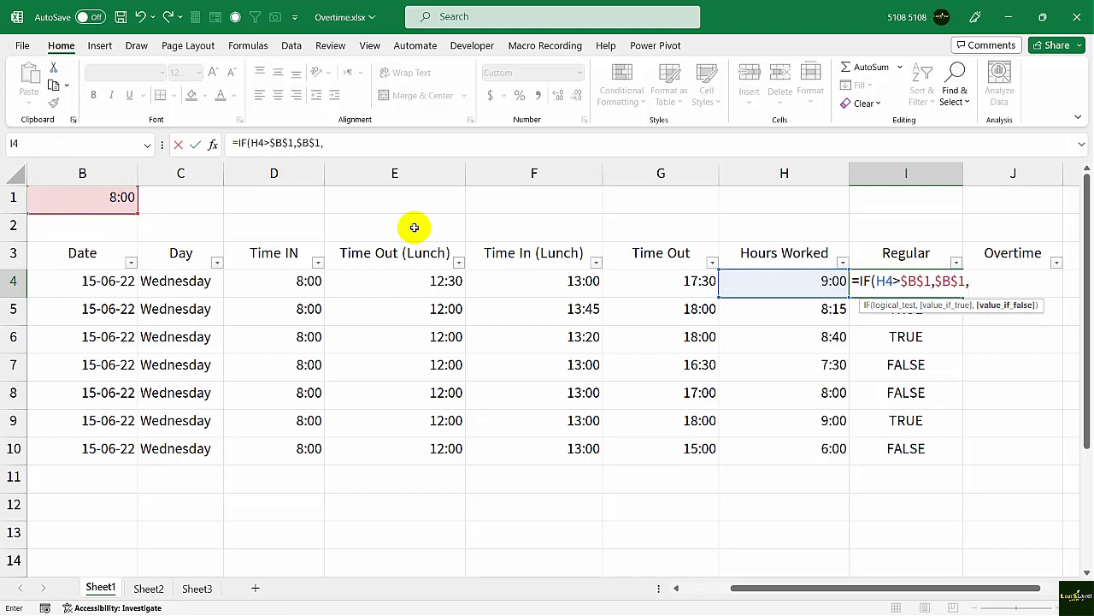
pyautogui.click(792, 287)
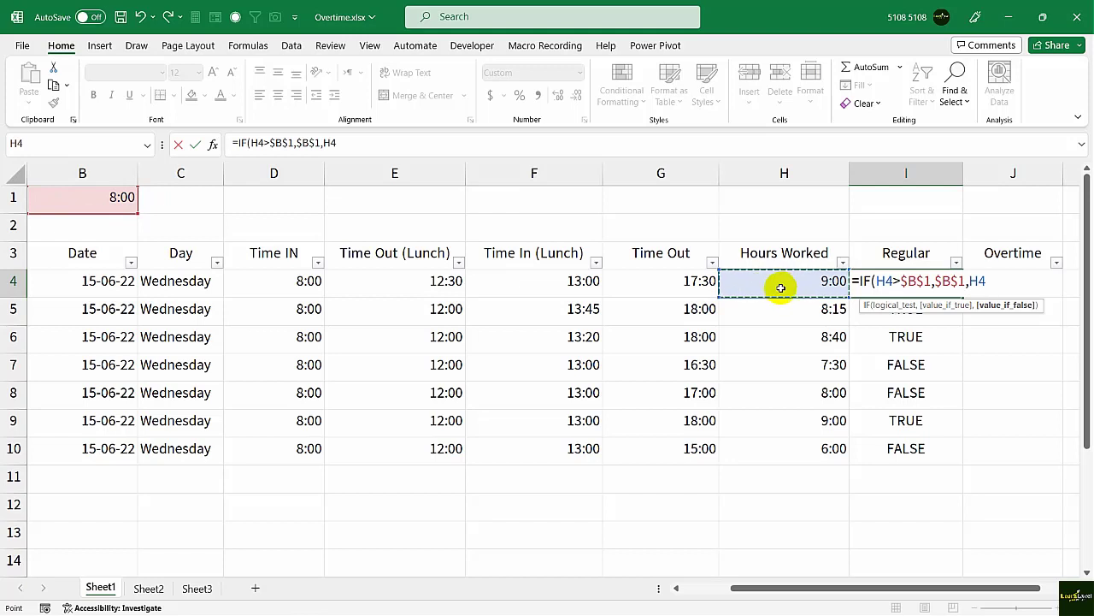
pyautogui.write(')')
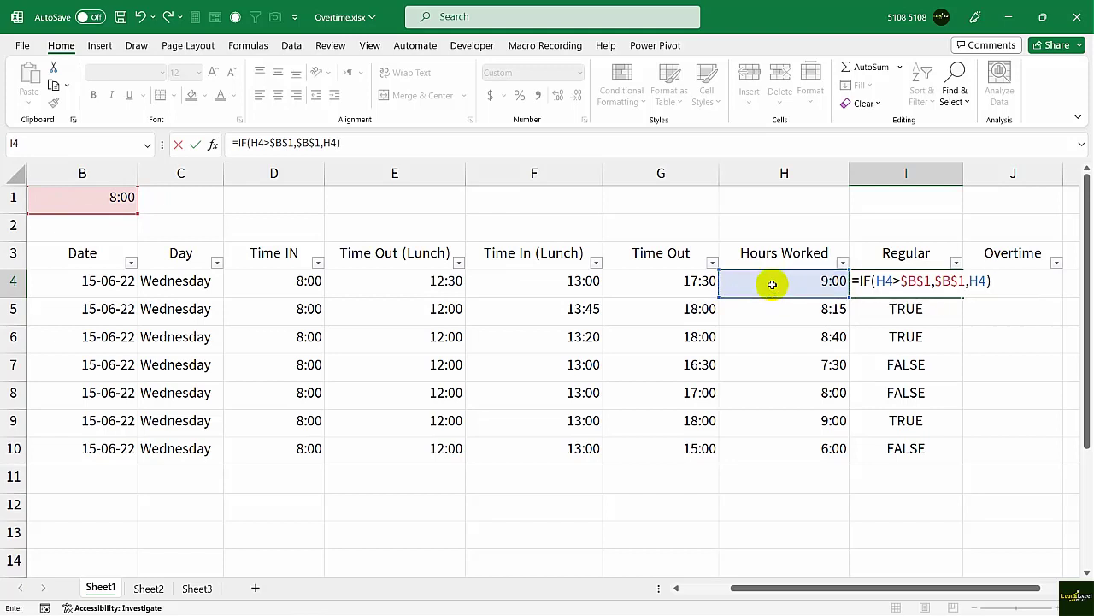
pyautogui.press('Return')
# Fill the capped formula down to I10 and check results like row 7's 7:30.
pyautogui.click(898, 286)
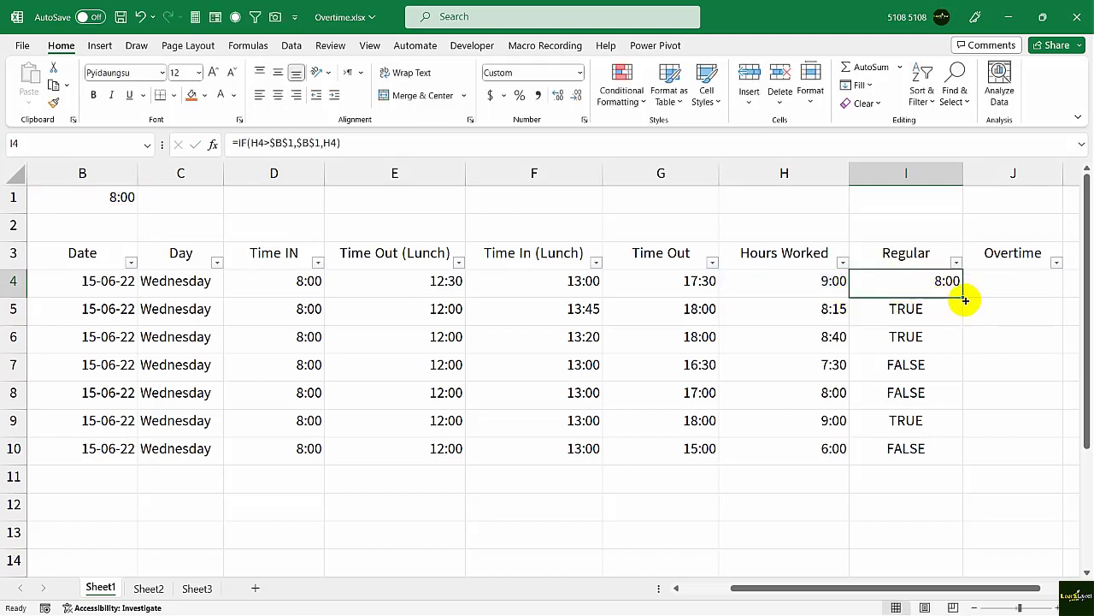
pyautogui.moveTo(963, 296); pyautogui.dragTo(970, 452)
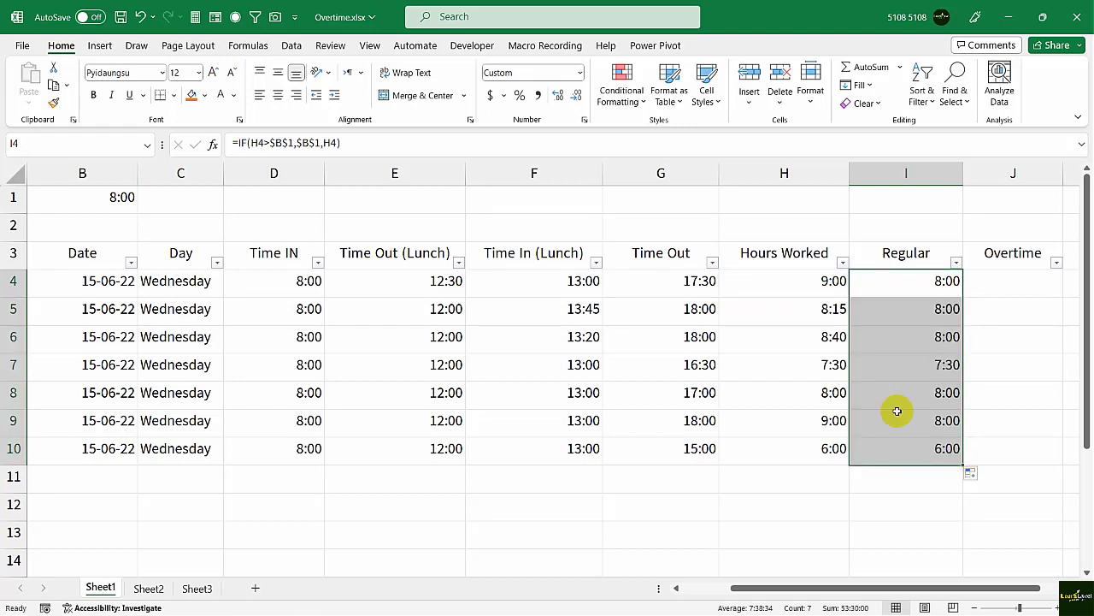
pyautogui.click(908, 283)
pyautogui.click(921, 387)
pyautogui.click(918, 420)
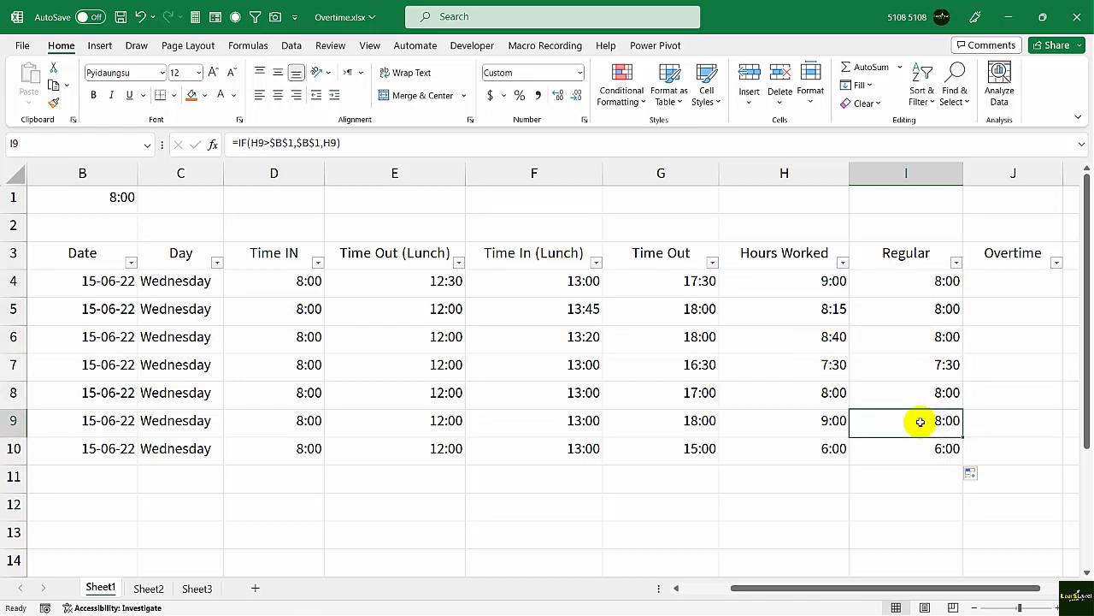
pyautogui.click(916, 446)
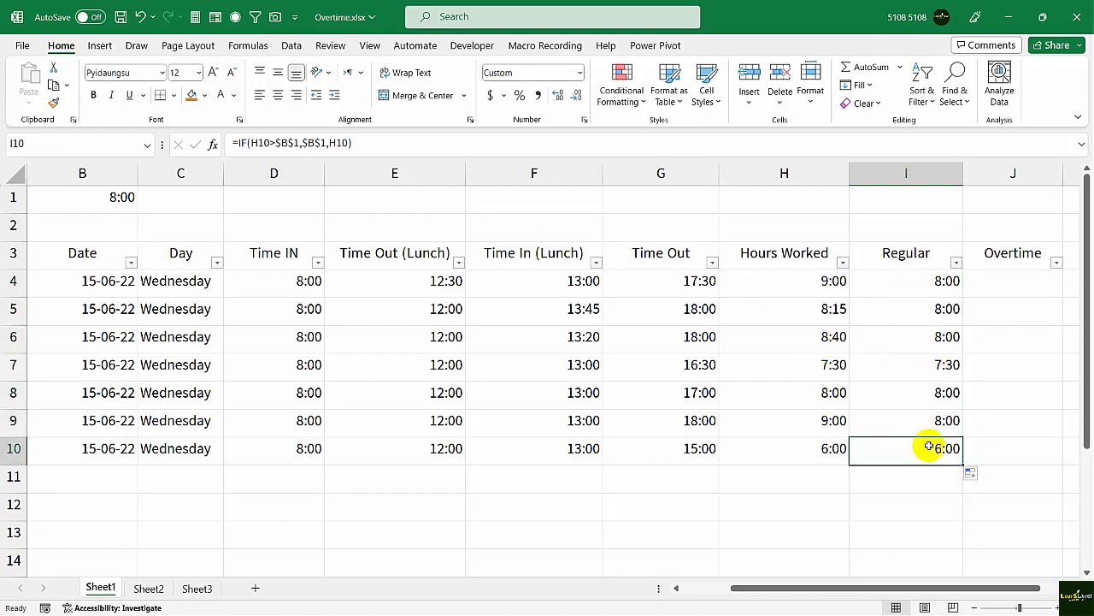
pyautogui.click(924, 292)
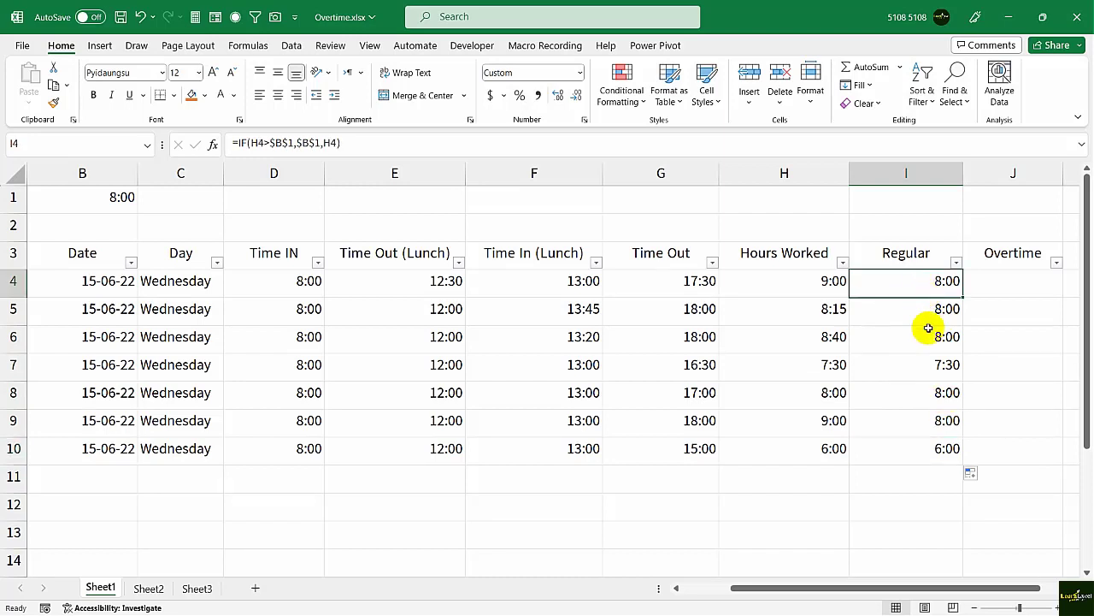
pyautogui.click(928, 367)
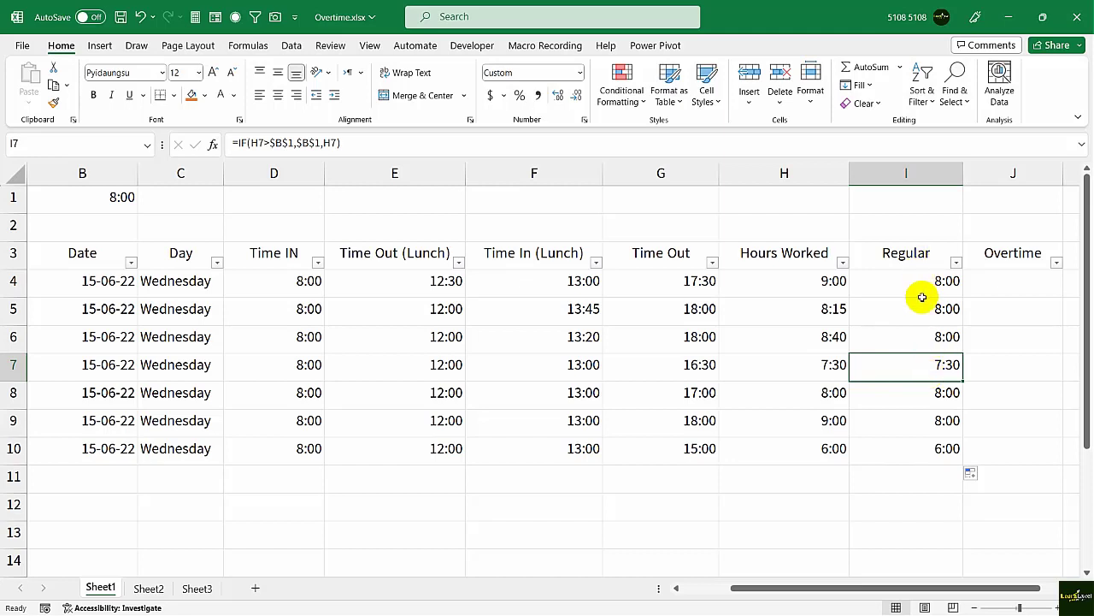
pyautogui.click(997, 283)
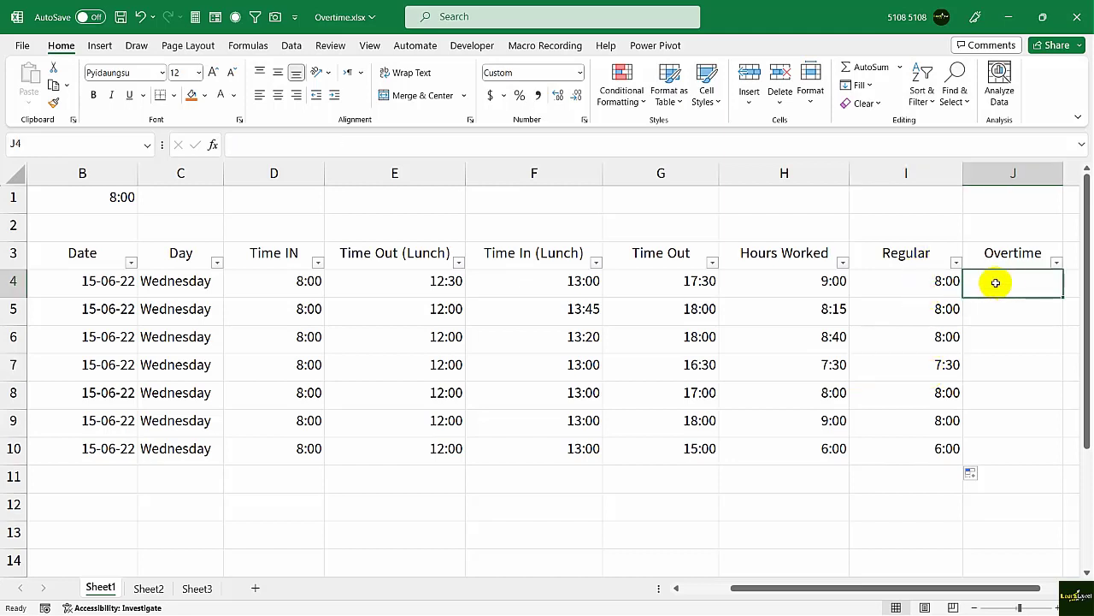
# Enter =H4-I4 in J4 and fill it down to J10, giving 1:00, 0:15, 0:40, 0:00, 0:00, 1:00, 0:00.
pyautogui.write('=')
pyautogui.click(756, 278)
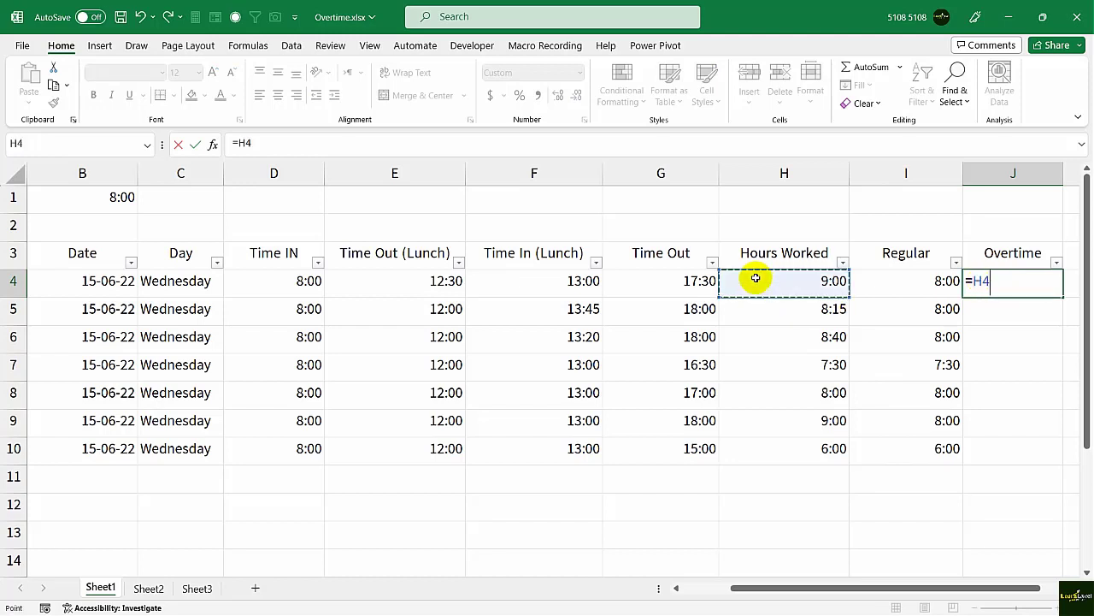
pyautogui.write('-')
pyautogui.click(900, 294)
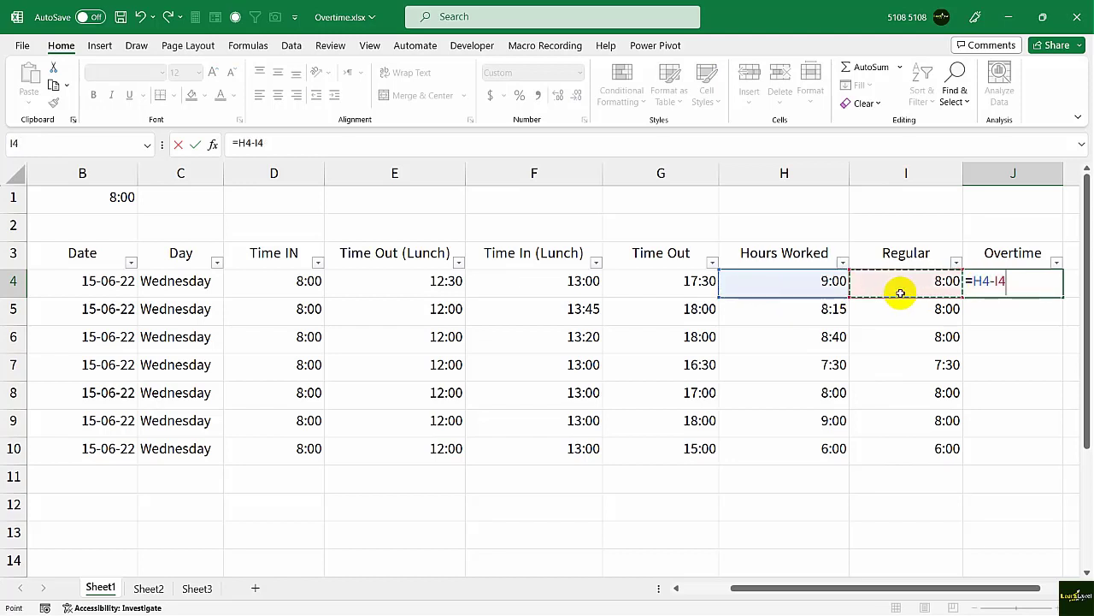
pyautogui.press('Return')
pyautogui.click(1046, 278)
pyautogui.doubleClick(1063, 296)
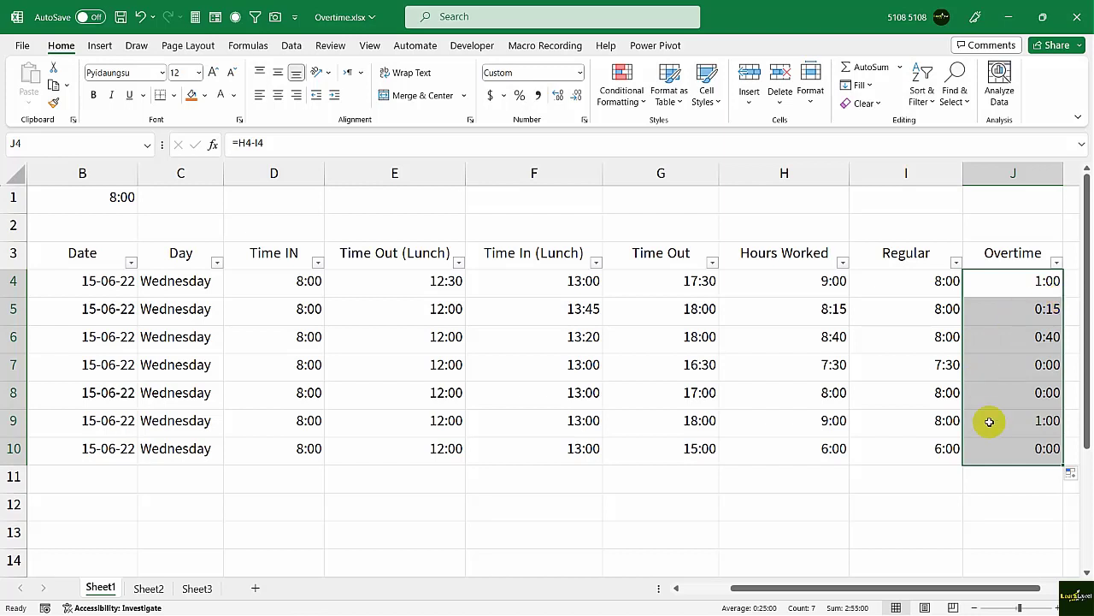
pyautogui.click(803, 285)
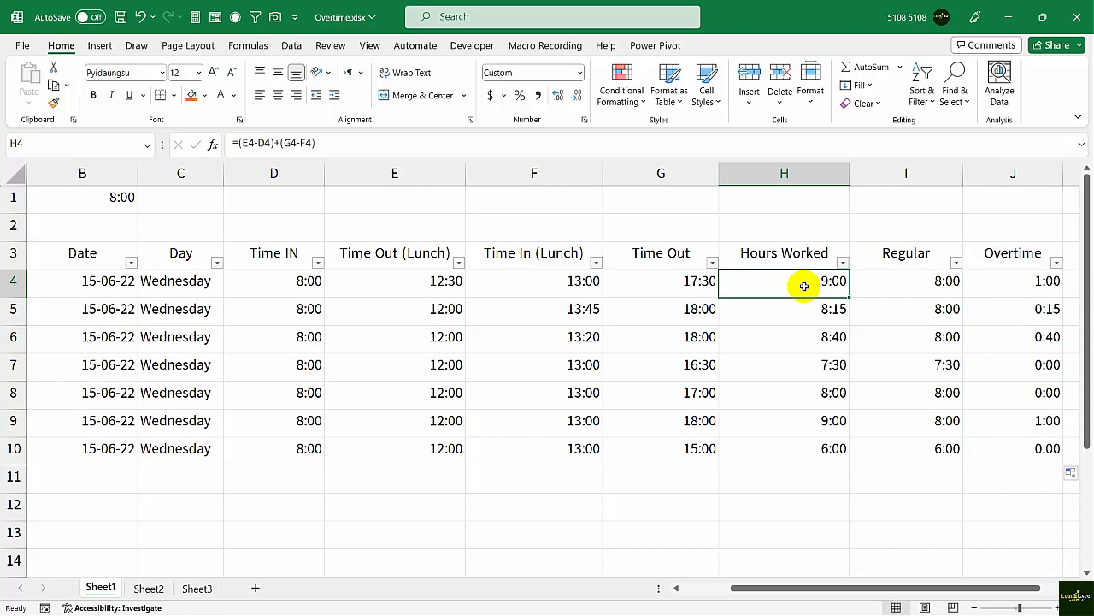